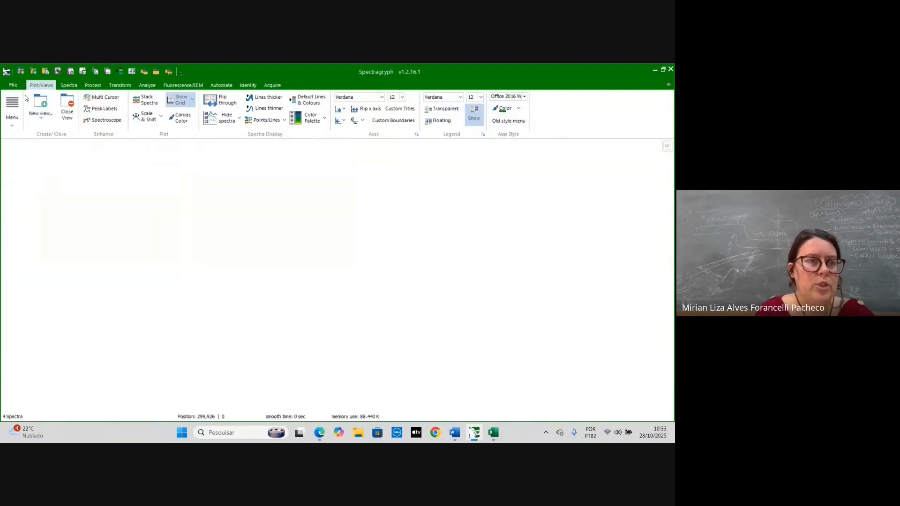
- Open the spectrum file Goethita_A_785_5s_pt_0_1_30ac_50x_Copy from the workshop_paleometria folder
left_click(13, 85)
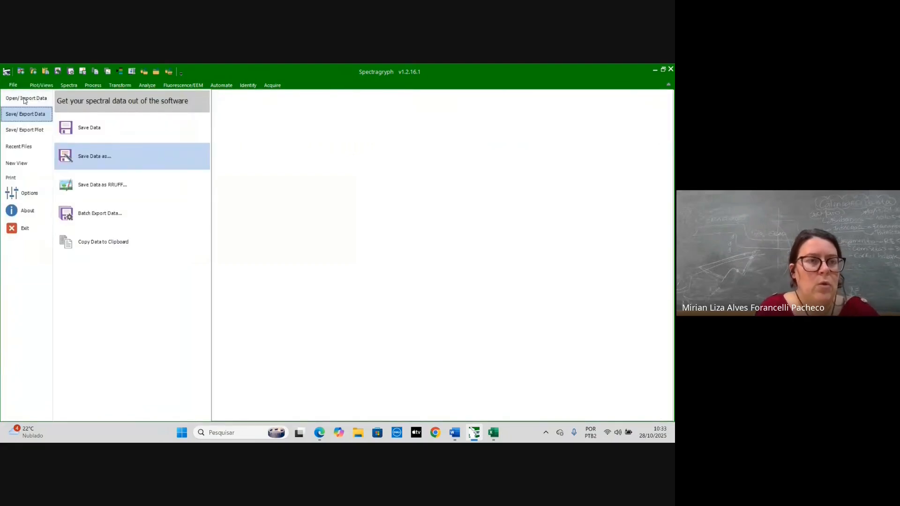
left_click(25, 100)
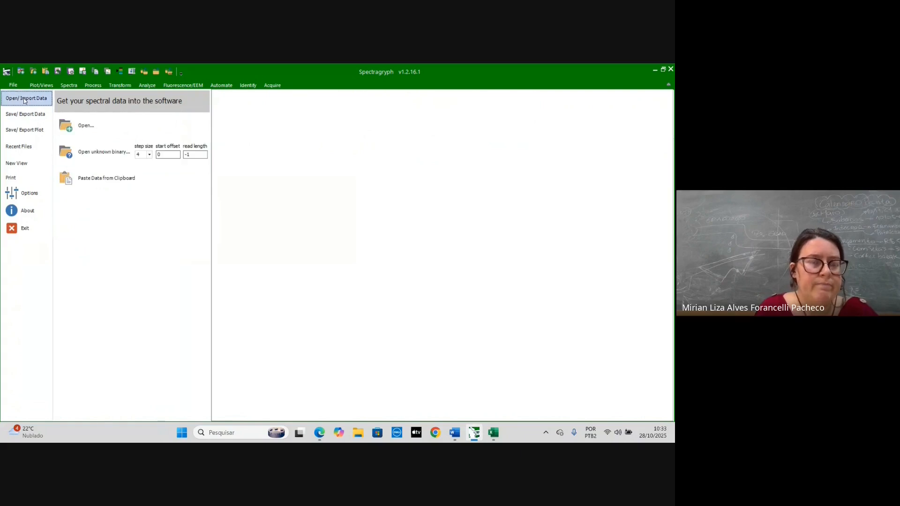
left_click(75, 125)
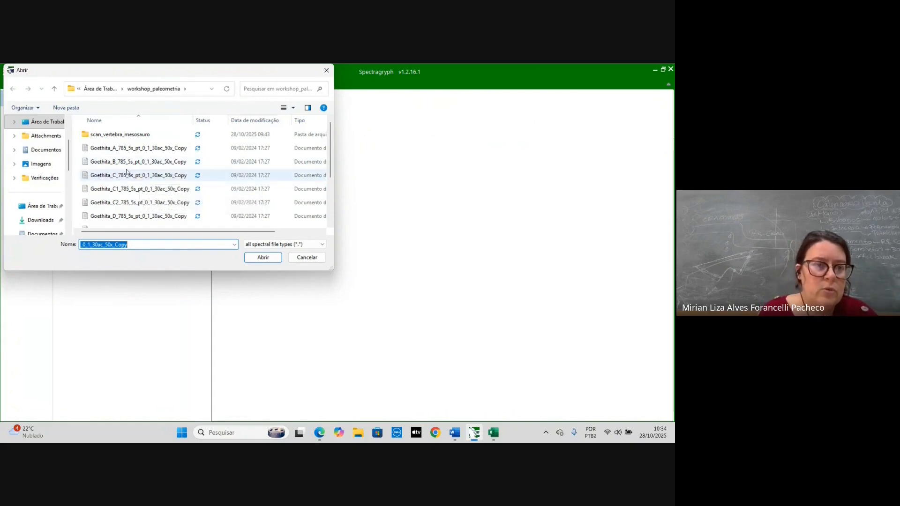
left_click(118, 153)
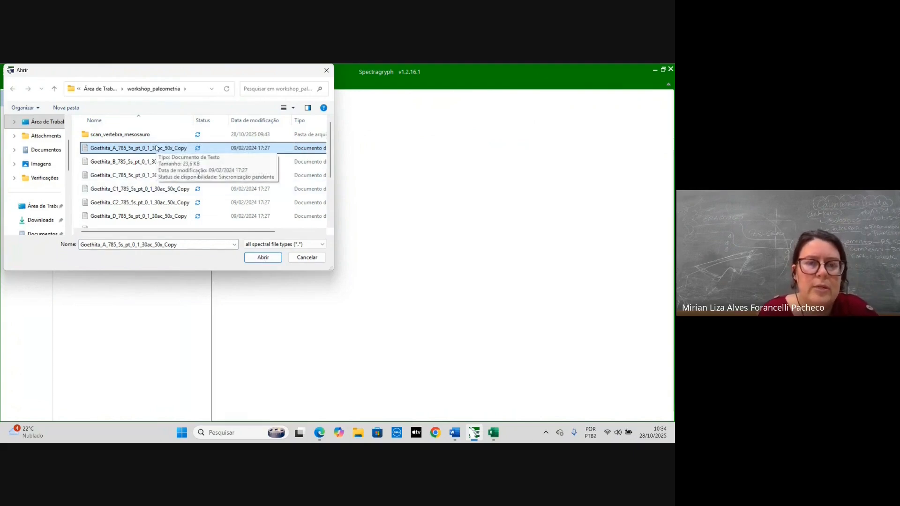
left_click(262, 257)
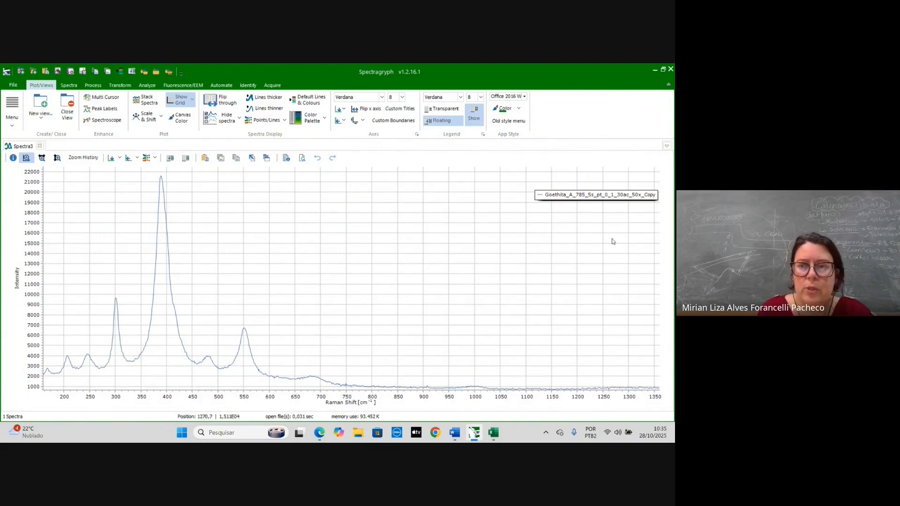
- Make the legend floating and rename the spectrum's legend text to Goethite
left_click(170, 159)
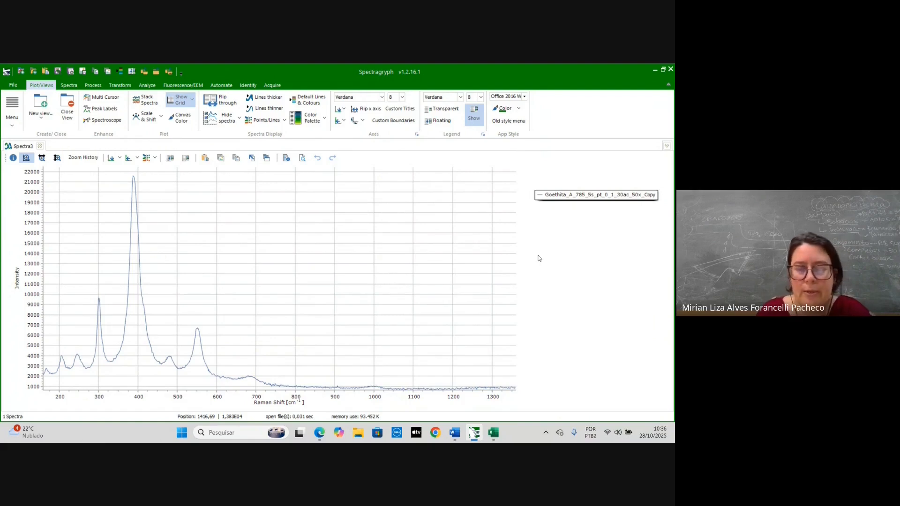
double_click(564, 196)
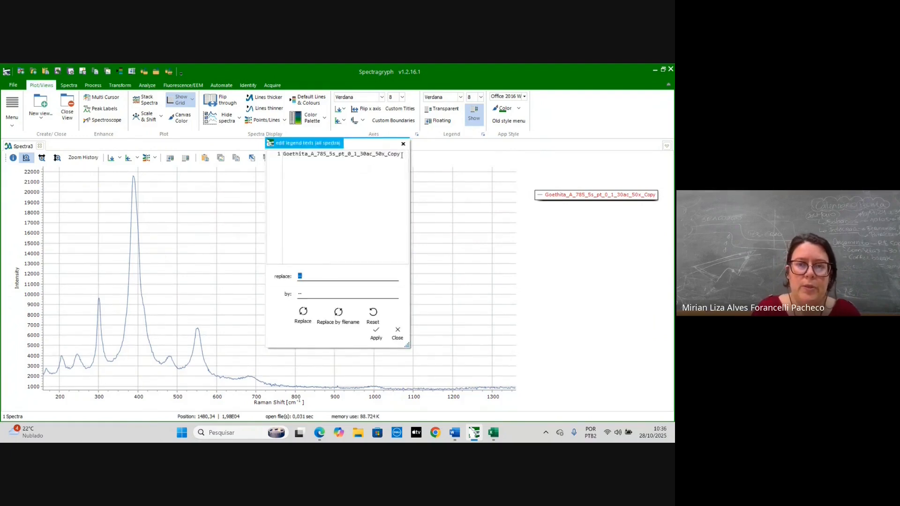
left_click(312, 154, "shift")
key("BackSpace")
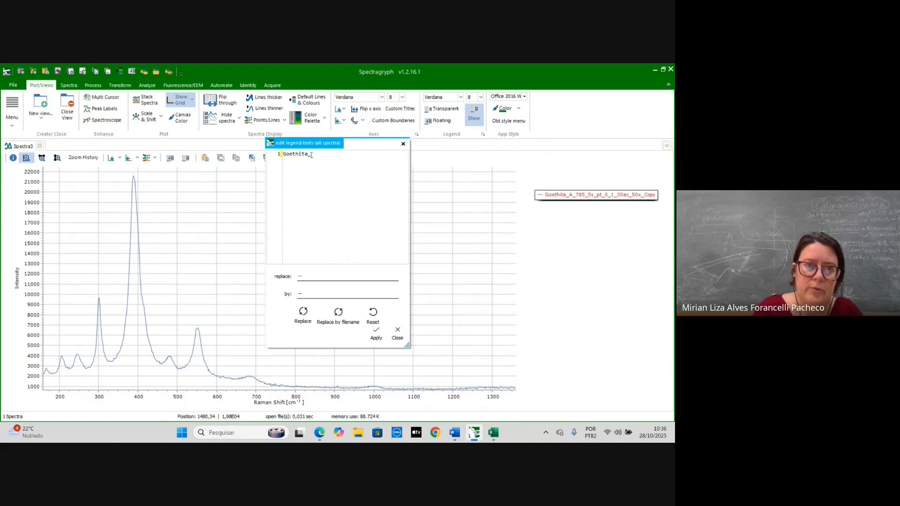
key("BackSpace")
key("BackSpace")
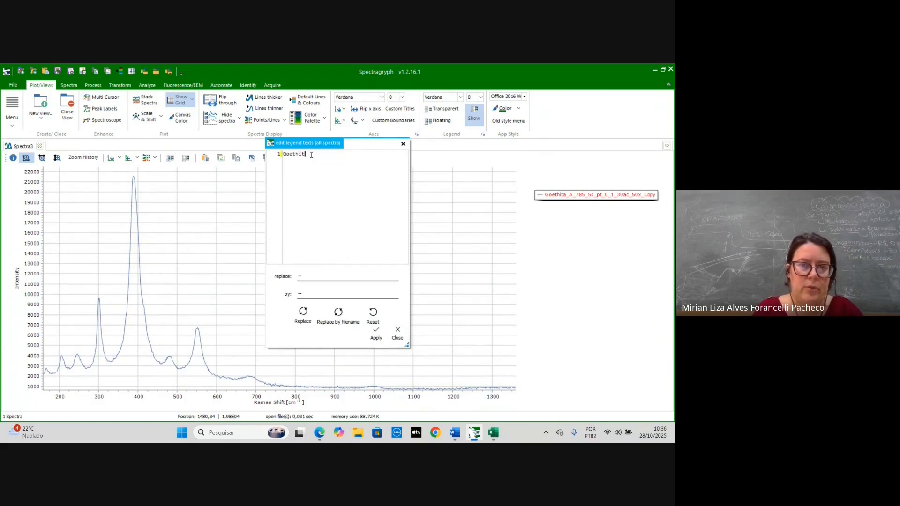
type("e")
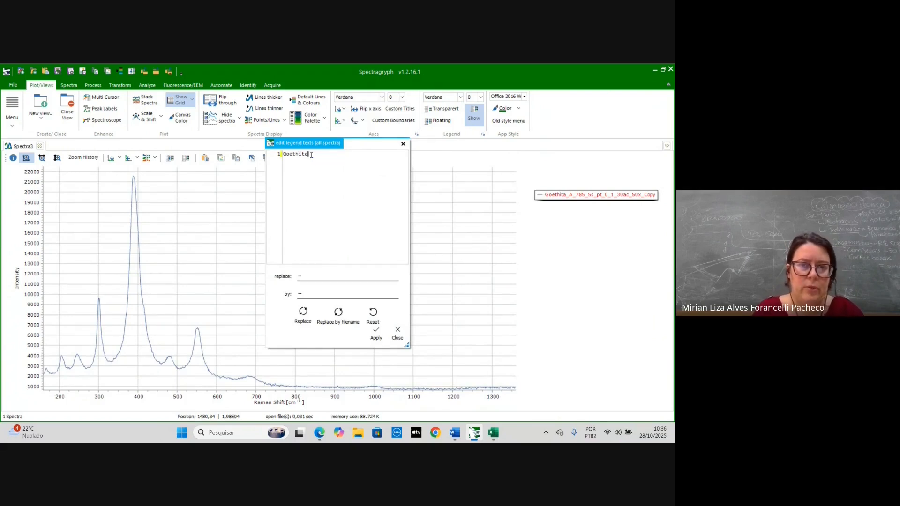
left_click(376, 336)
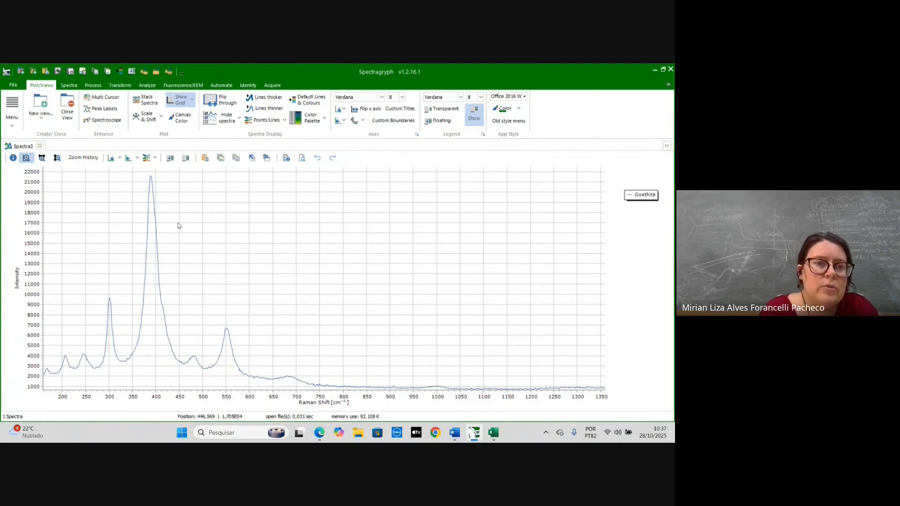
- Apply an adaptive baseline subtraction with coarseness 15, removing the original and keeping the legend
left_click(93, 85)
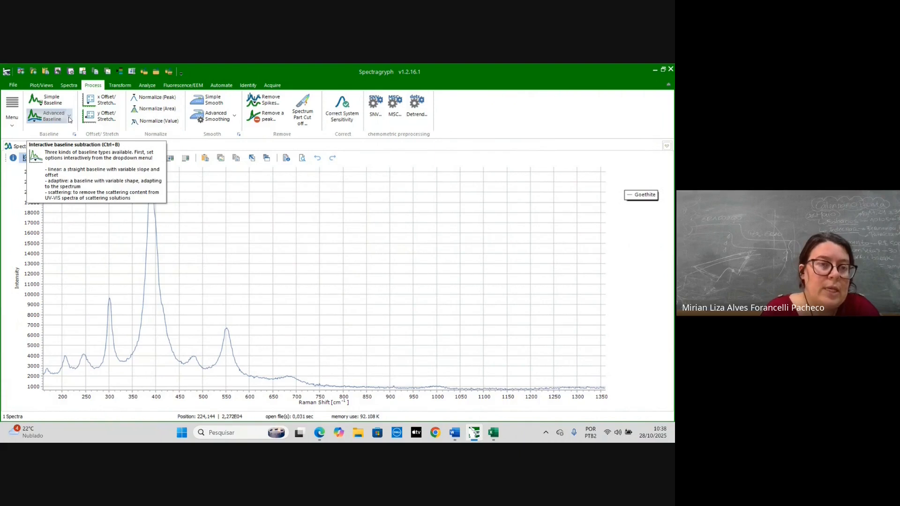
left_click(69, 120)
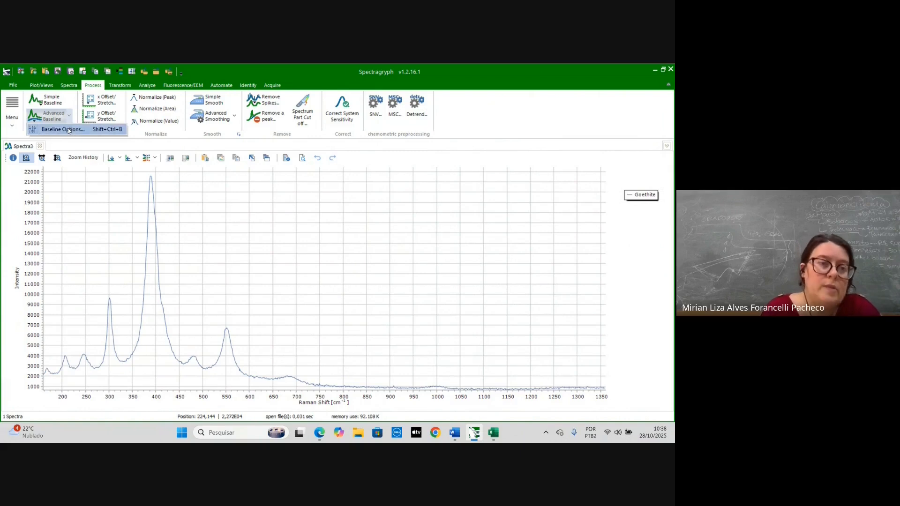
left_click(68, 130)
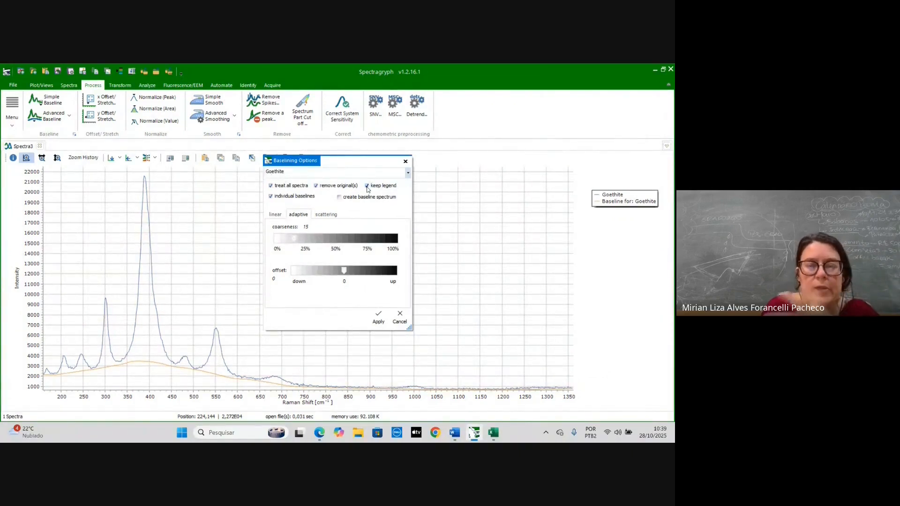
left_click(367, 187)
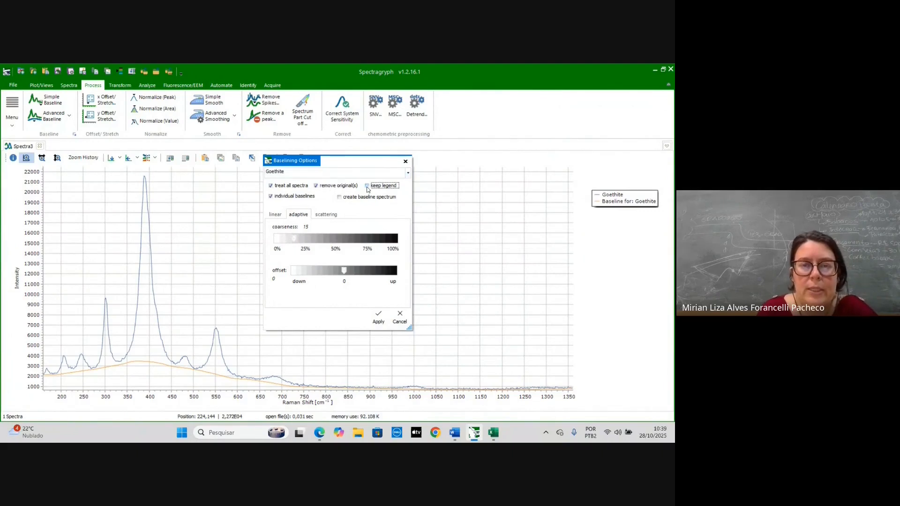
left_click(317, 186)
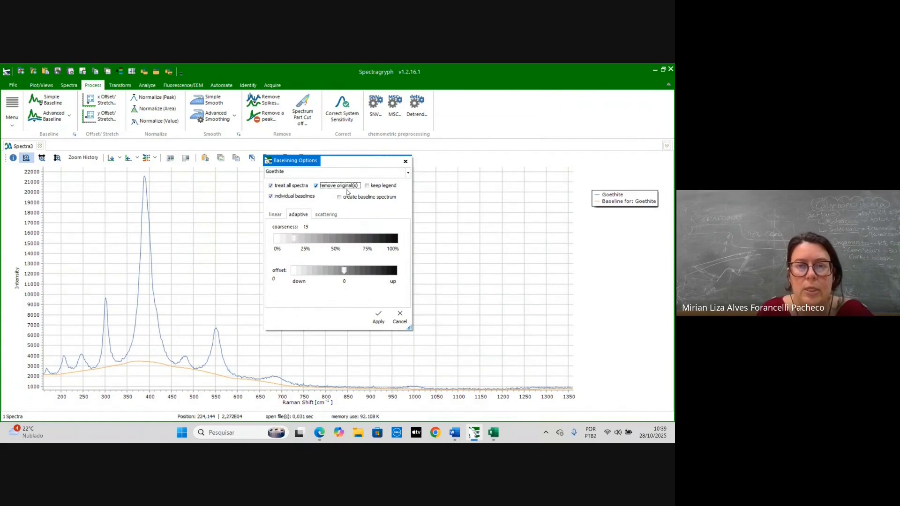
left_click(367, 186)
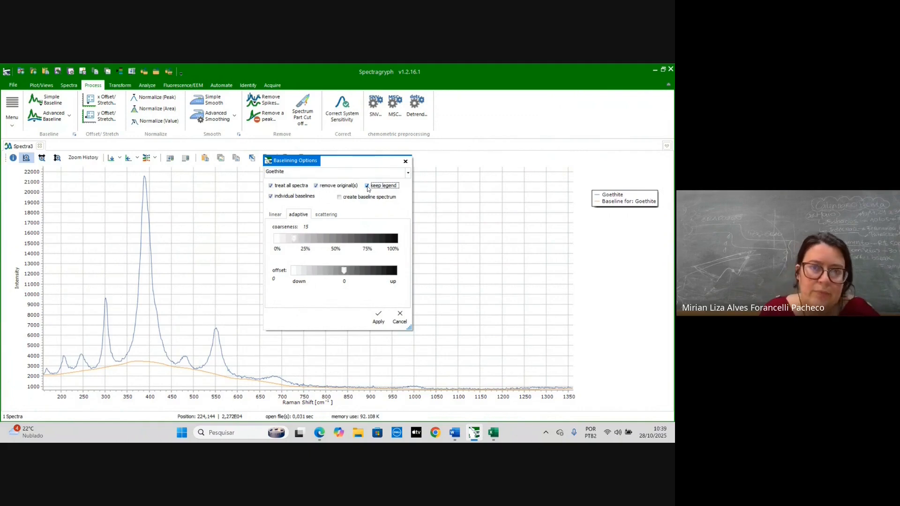
left_click(378, 318)
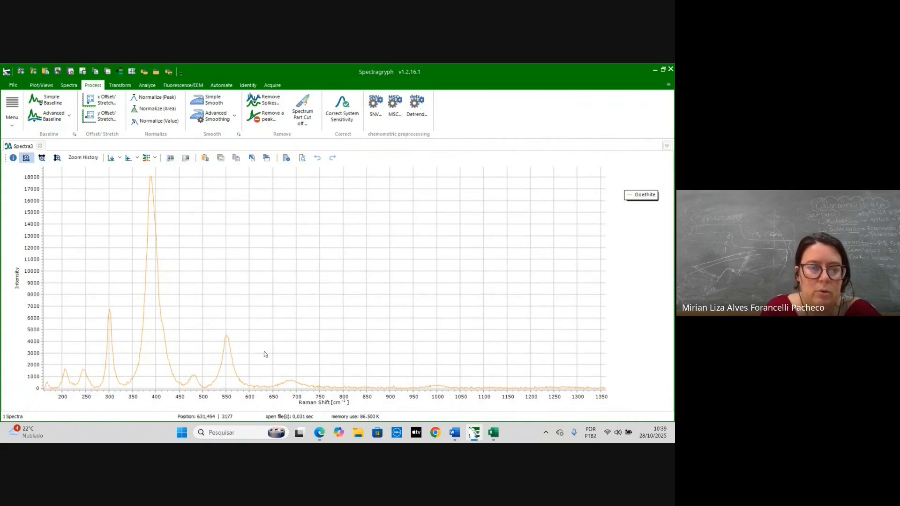
- Apply the advanced baseline subtraction to the spectrum again
left_click(49, 123)
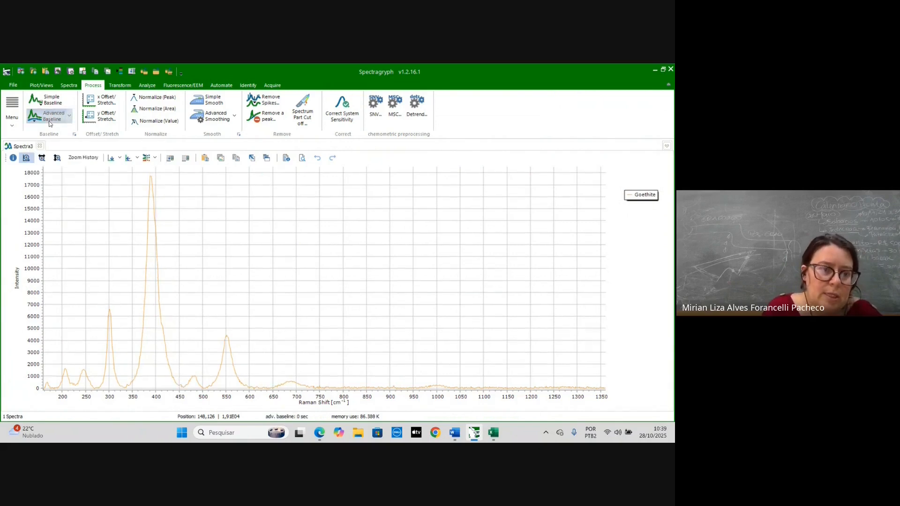
left_click(50, 123)
left_click(49, 124)
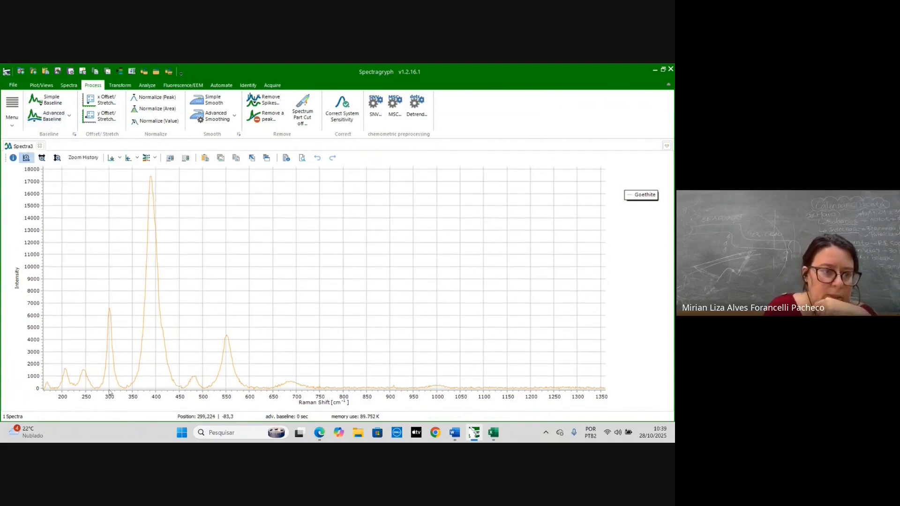
left_click(55, 124)
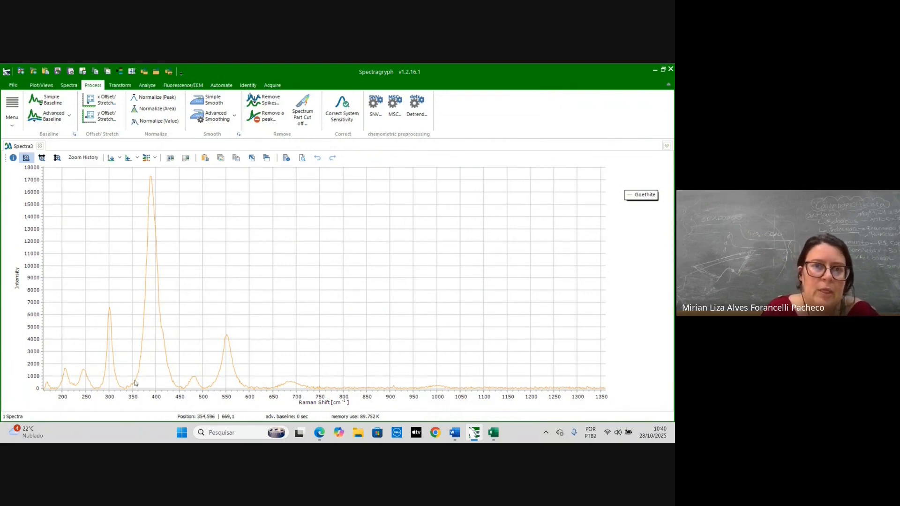
- Cut the spectrum down to the remaining range of about 161.27 to 1050.96 cm⁻¹
left_click(308, 114)
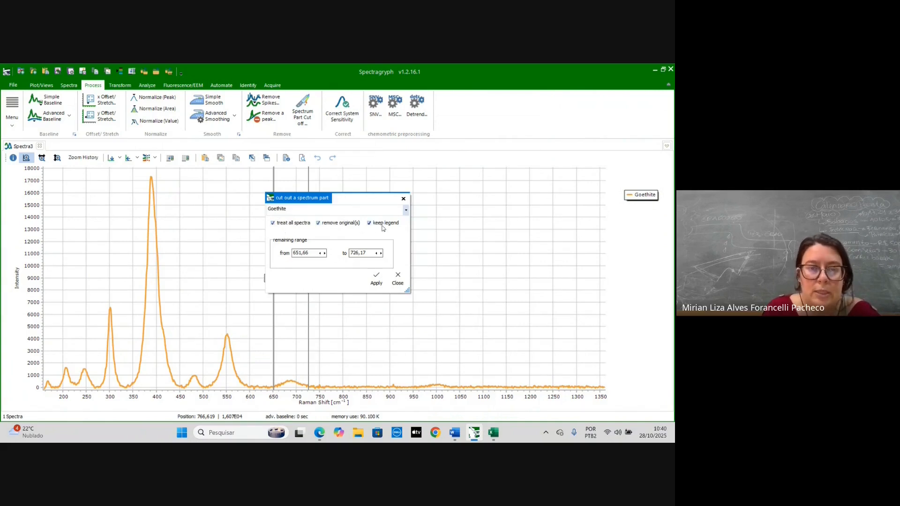
left_click_drag(362, 198, 475, 189)
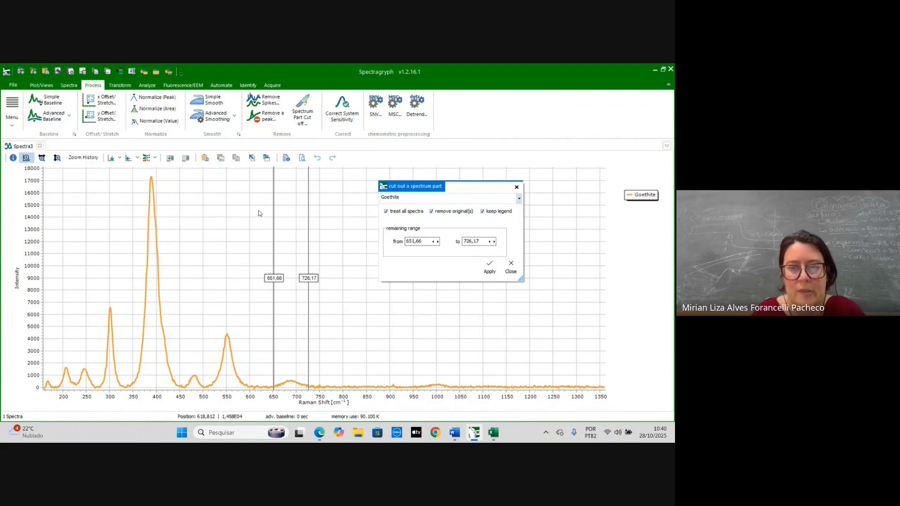
left_click(433, 241)
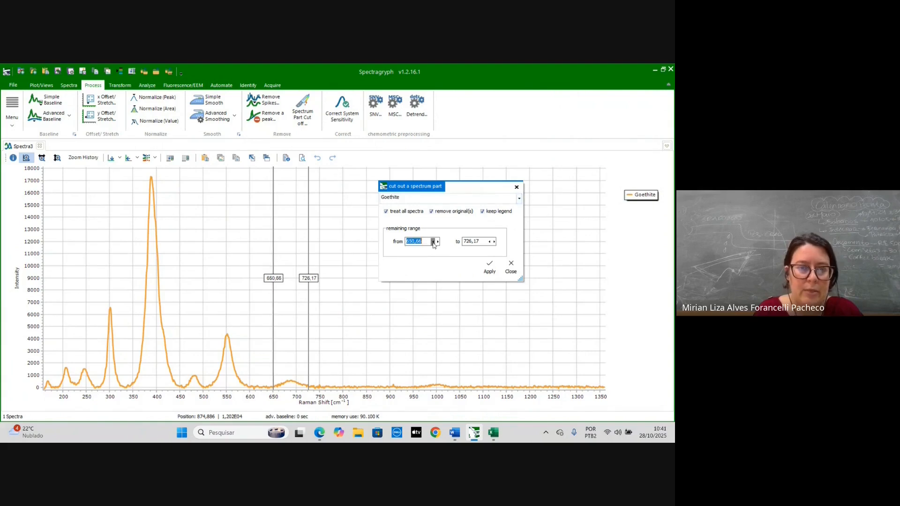
left_click(433, 241)
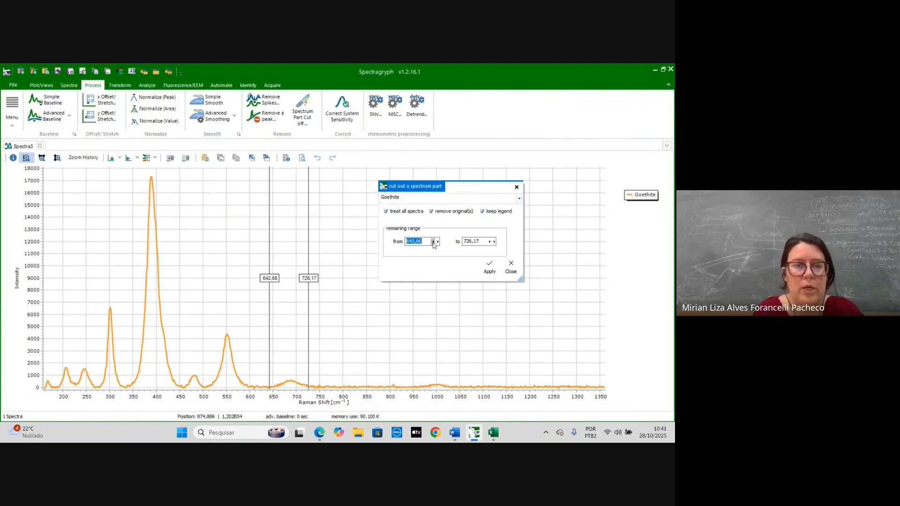
left_click_drag(270, 241, 44, 228)
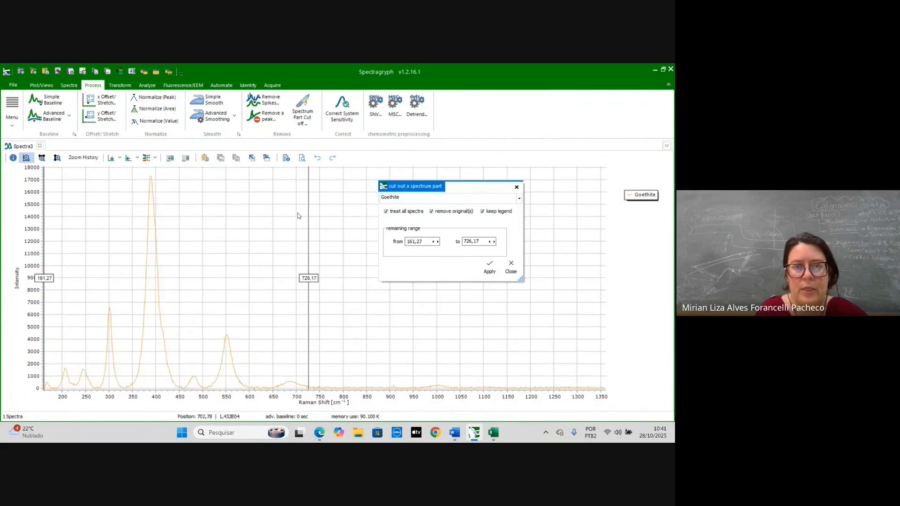
left_click_drag(307, 217, 460, 243)
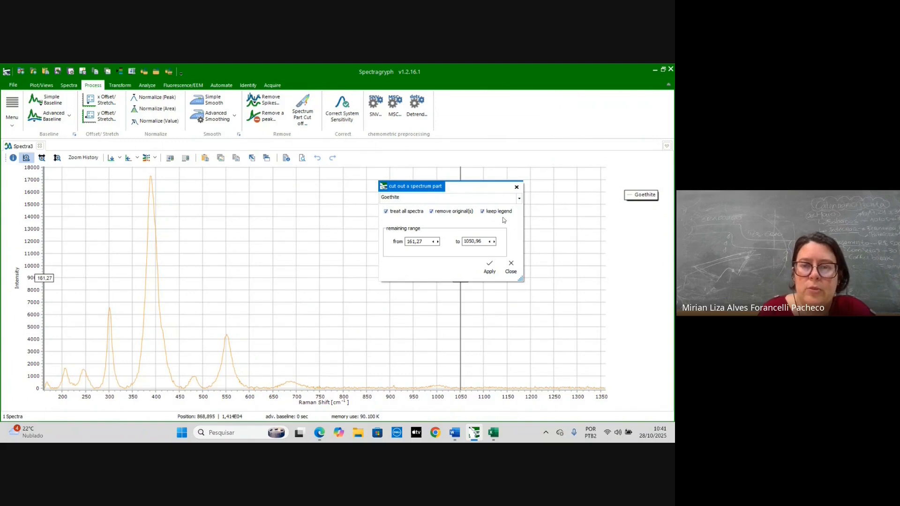
left_click(489, 268)
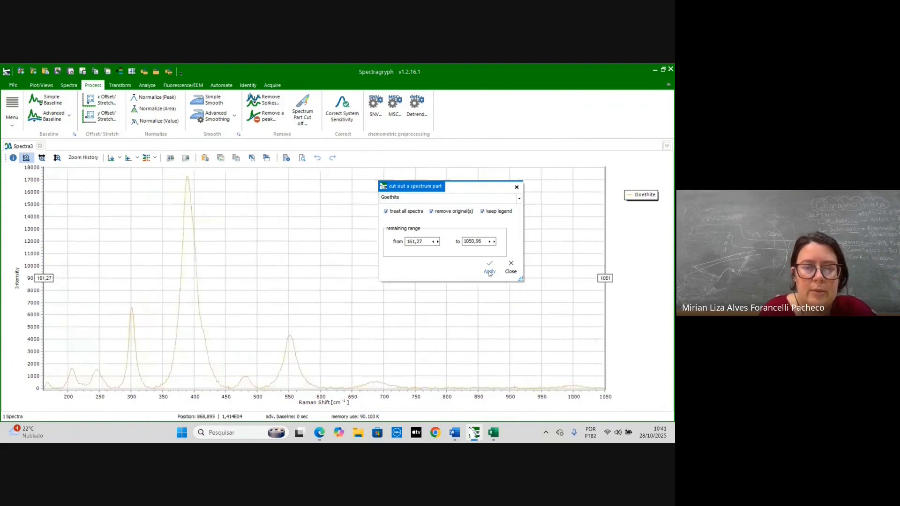
left_click(517, 188)
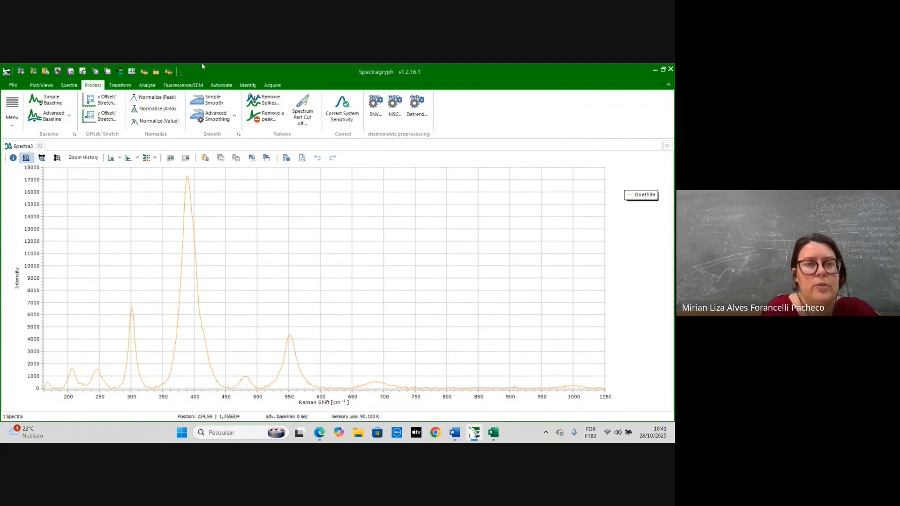
- Increase the spectrum line thickness three times
left_click(69, 86)
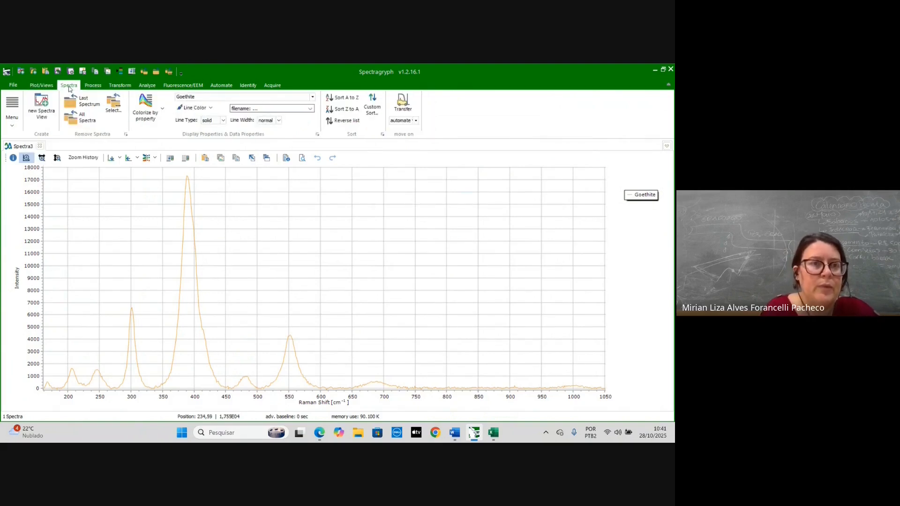
left_click(42, 85)
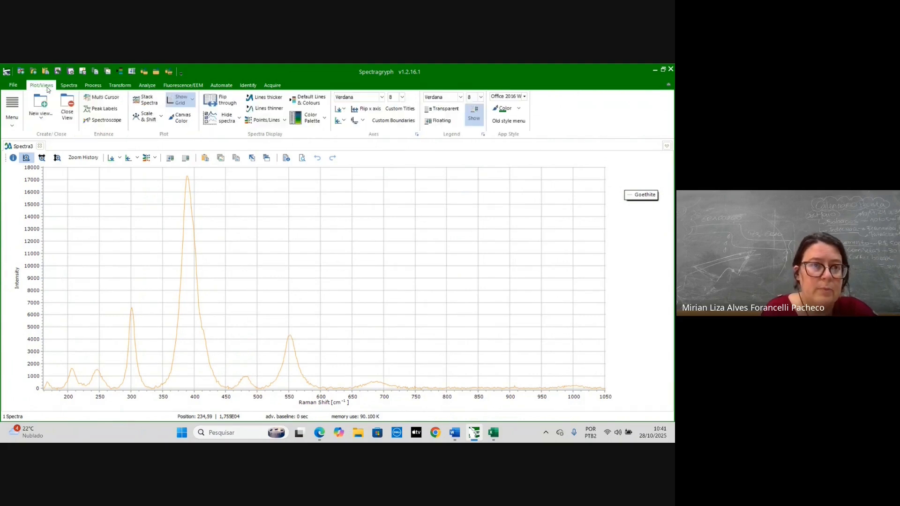
left_click(257, 103)
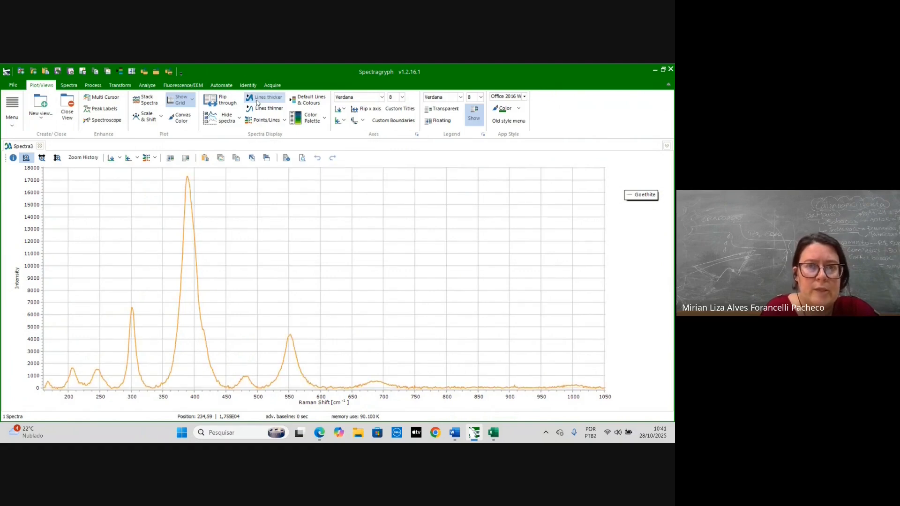
left_click(257, 103)
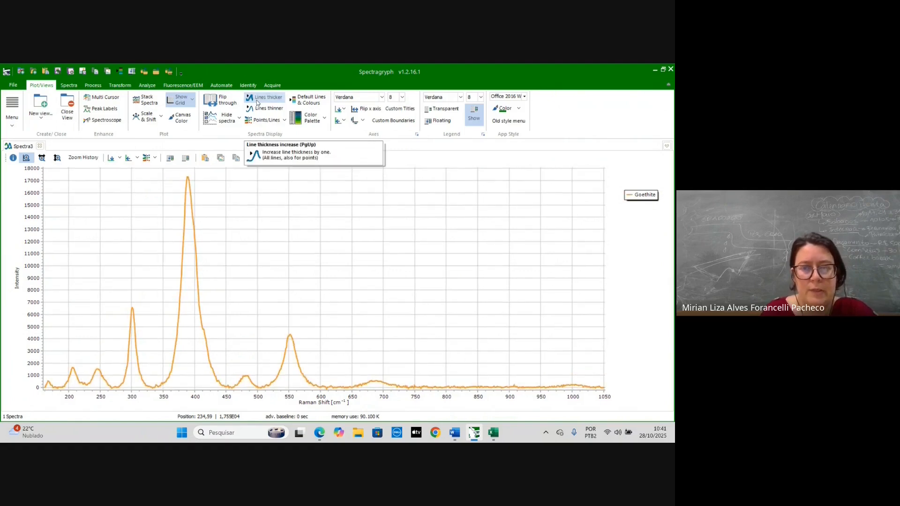
left_click(257, 102)
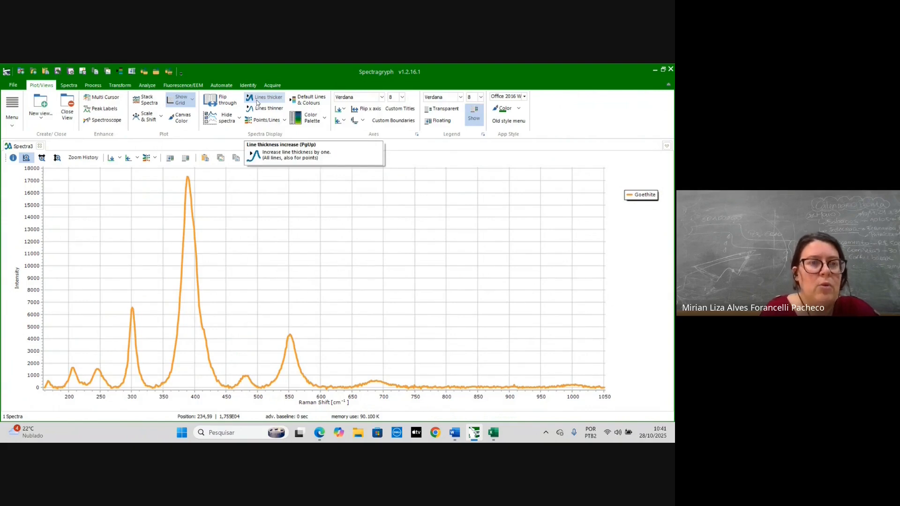
- Smooth the spectrum with Savitzky-Golay at interval 10 and polynomial order 3, then normalize it to its peak
left_click(93, 86)
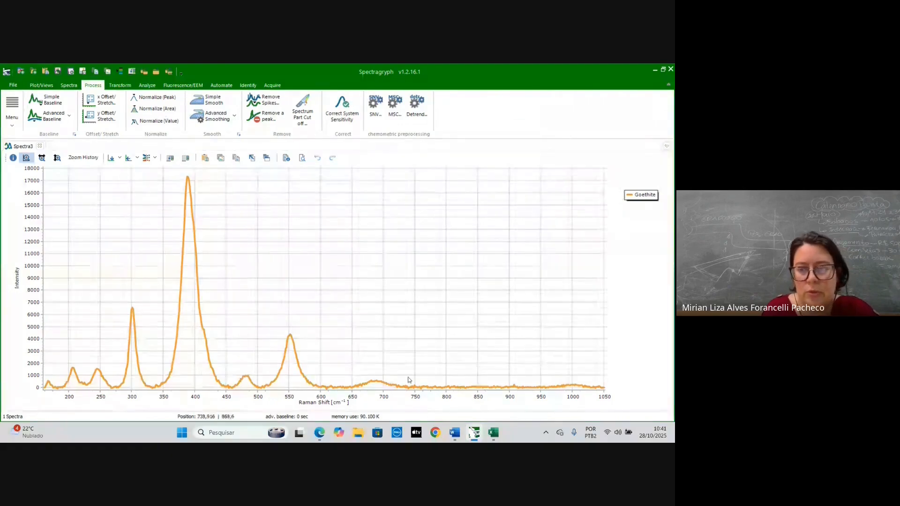
left_click(237, 120)
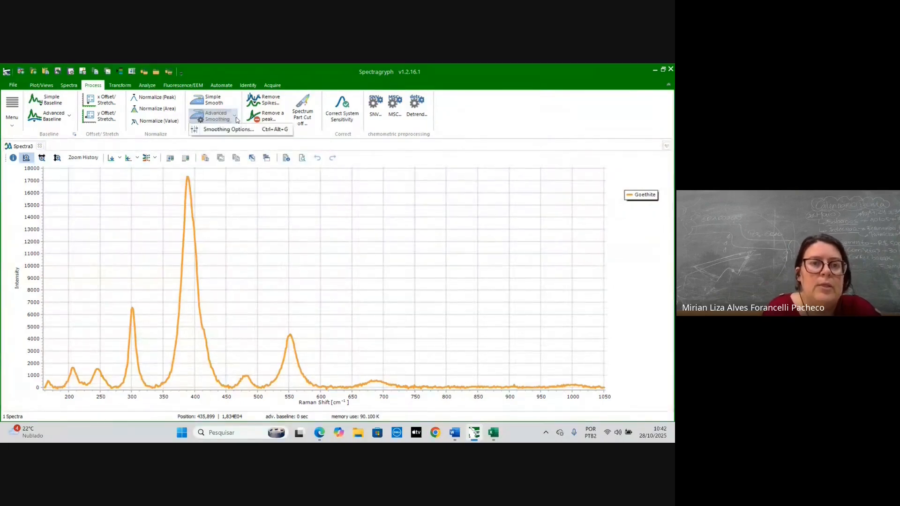
left_click(230, 129)
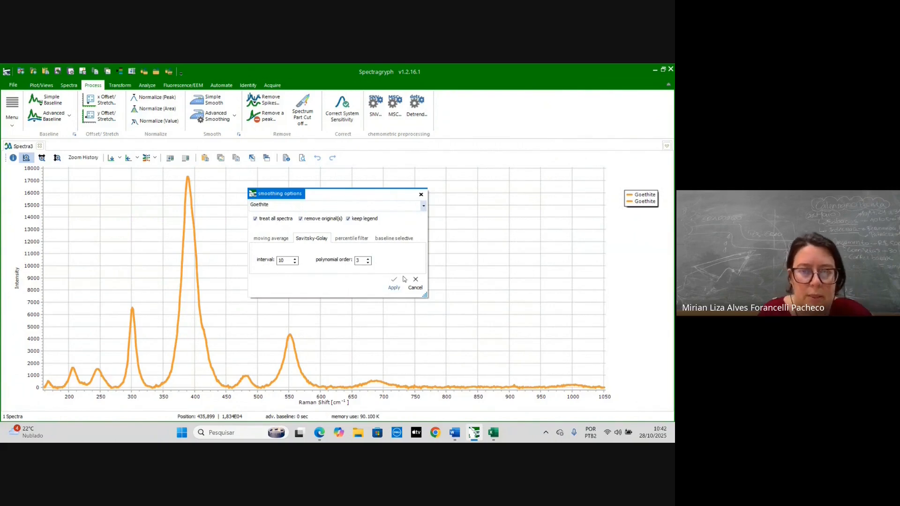
left_click(393, 286)
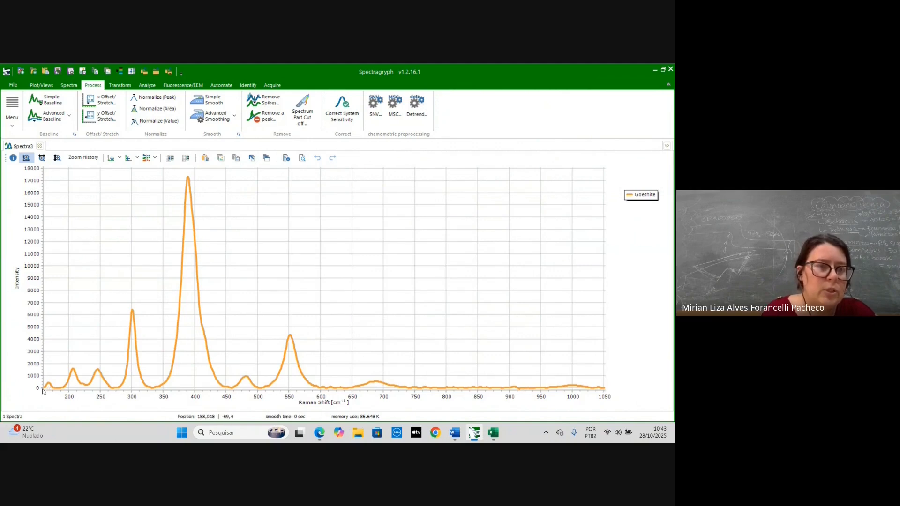
left_click(151, 103)
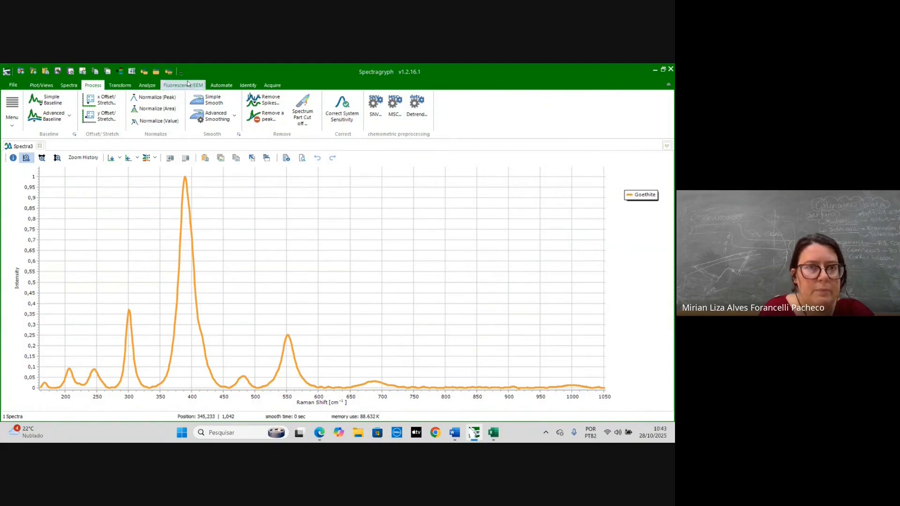
- Find the peaks and FWHM values with a search interval of 30 and copy all the peak data
left_click(147, 85)
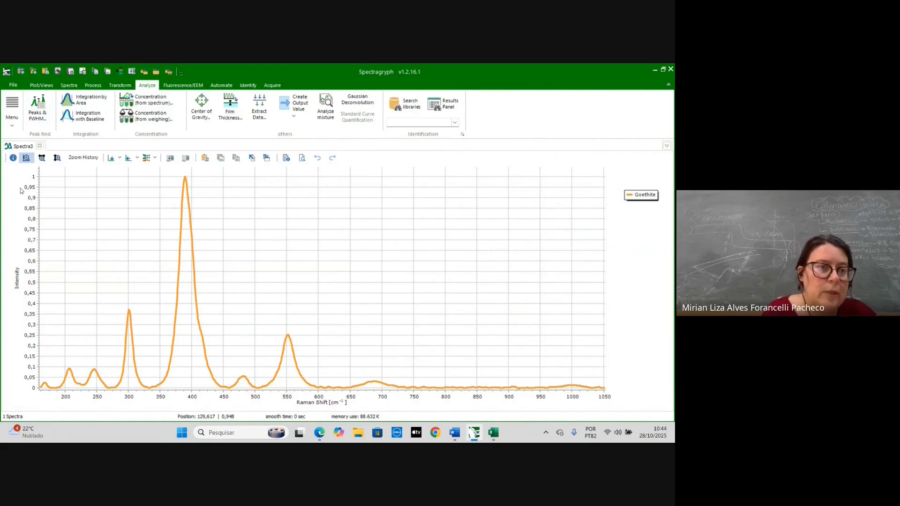
left_click(37, 104)
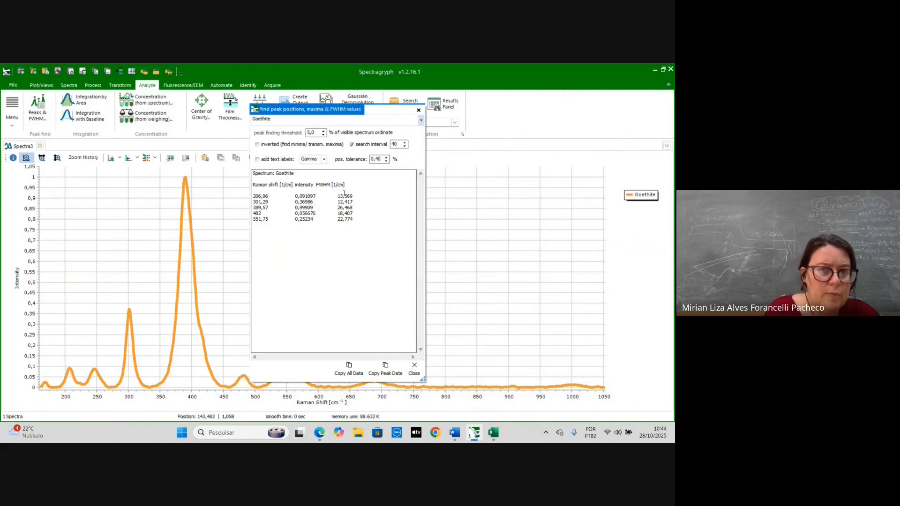
left_click_drag(387, 110, 518, 101)
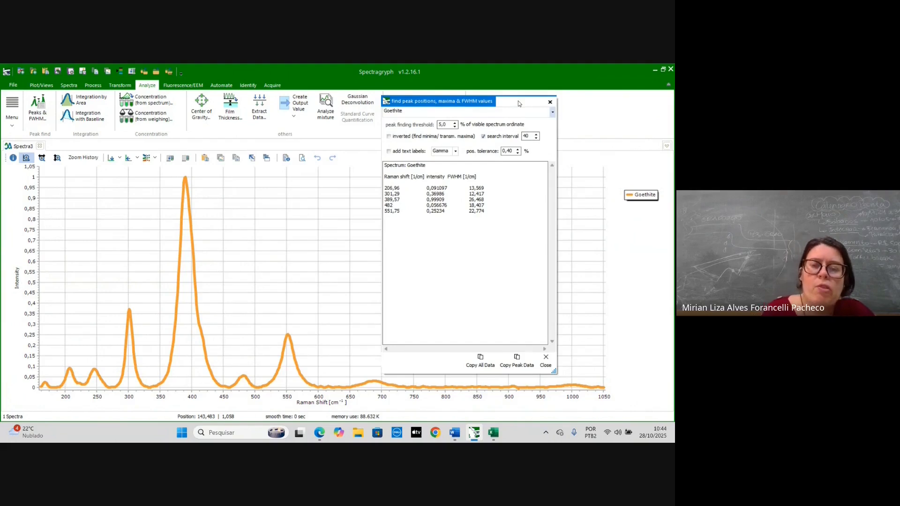
double_click(532, 136)
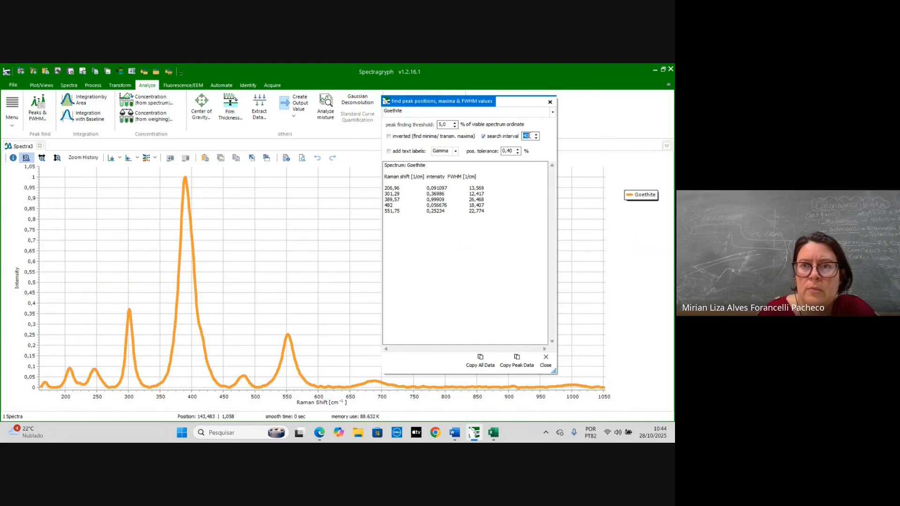
key("BackSpace")
type("30")
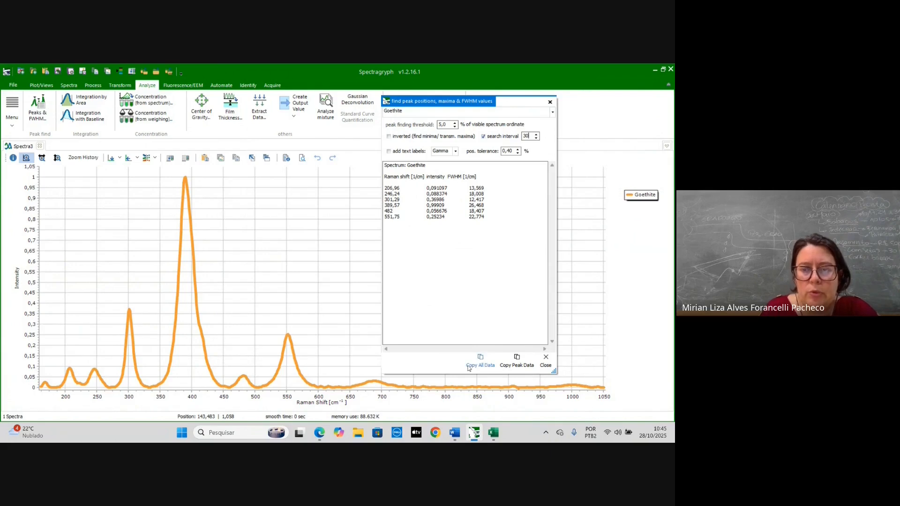
left_click(484, 361)
- Paste the peak table into cell B3 of the Excel workbook and minimize Excel
left_click(493, 431)
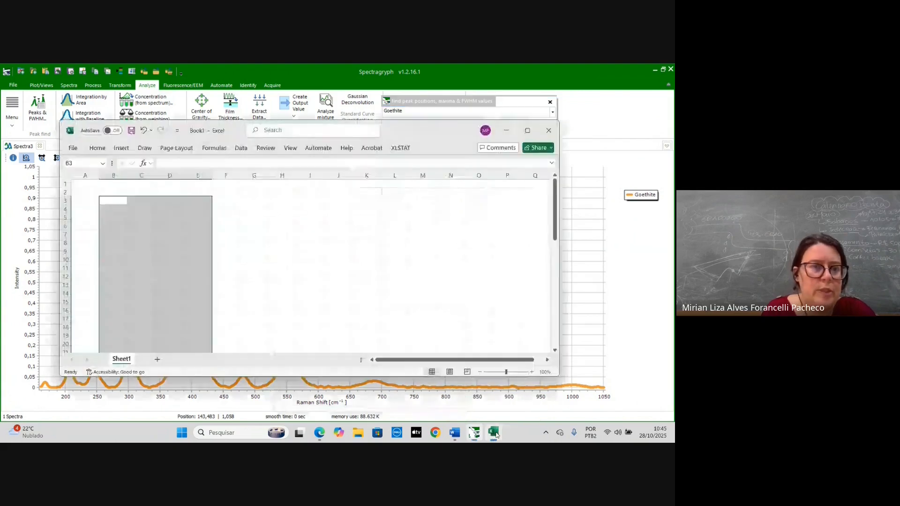
left_click(189, 226)
left_click(119, 200)
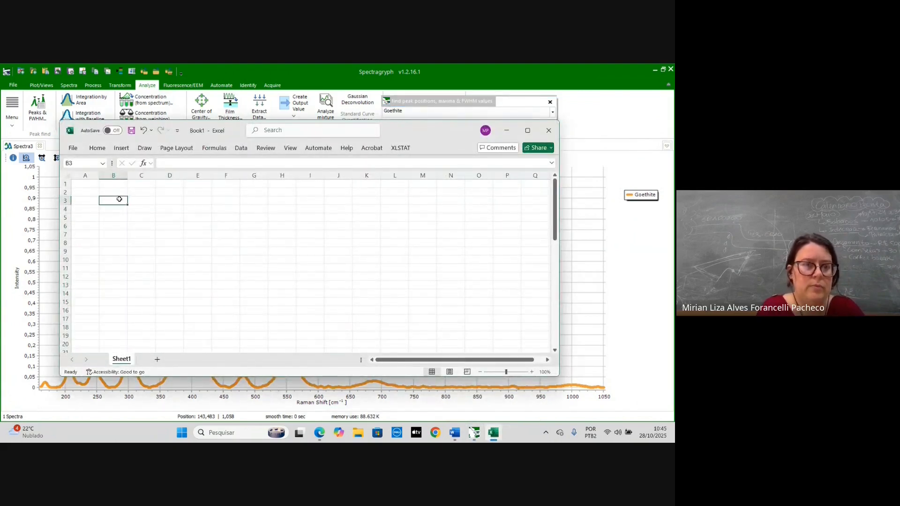
type("Spectrum: Goethite  Raman shi\tintensity\tFWHM [1/cm]  206,96\t0,091097\t13,569 246,24\t0,088374\t18,008 301,29\t0,36986\t12,417 389,57\t0,99909\t26,468 482\t0,056676\t18,407 551,75\t0,25234\t22,774")
left_click(258, 259)
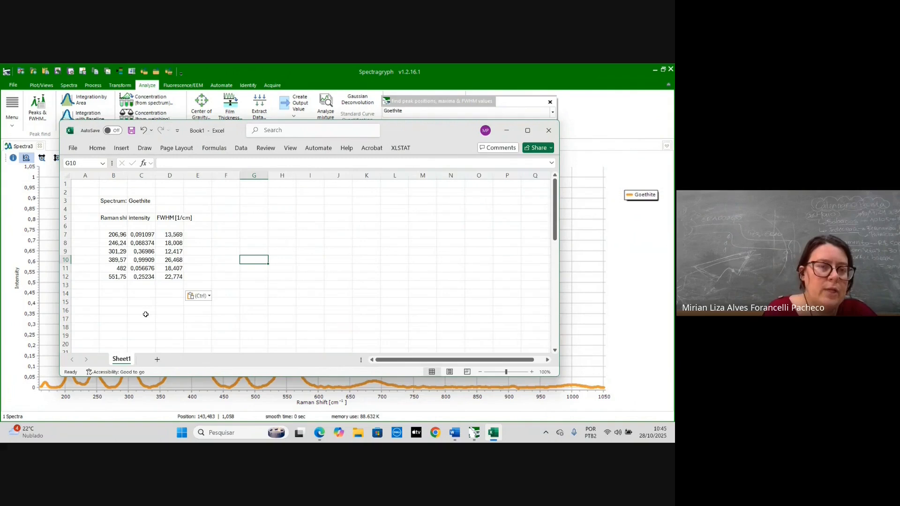
left_click(505, 131)
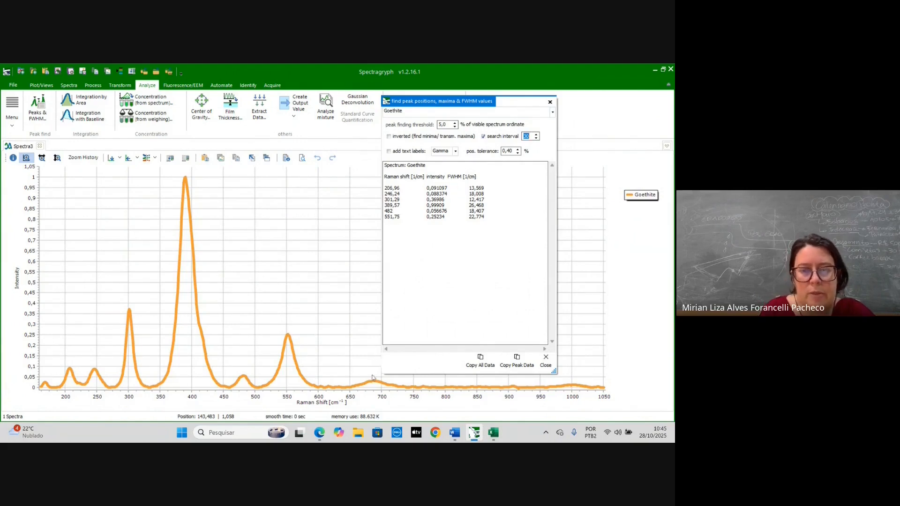
- Cut the spectrum down to the range of about 637.16 to 730.71 cm⁻¹
left_click(549, 102)
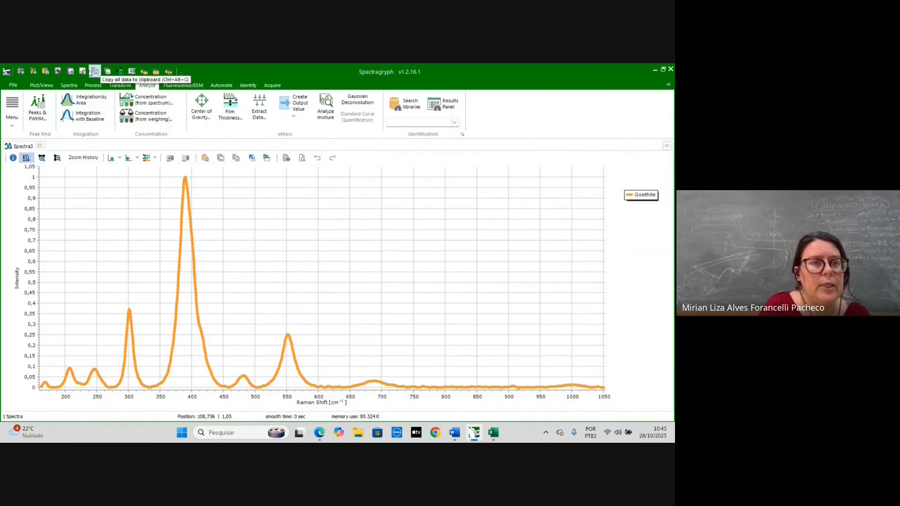
left_click(93, 85)
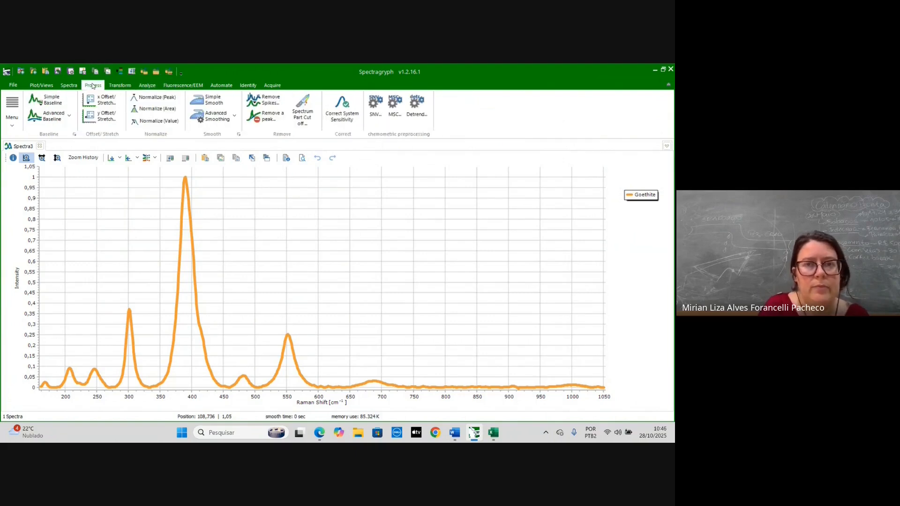
left_click(302, 104)
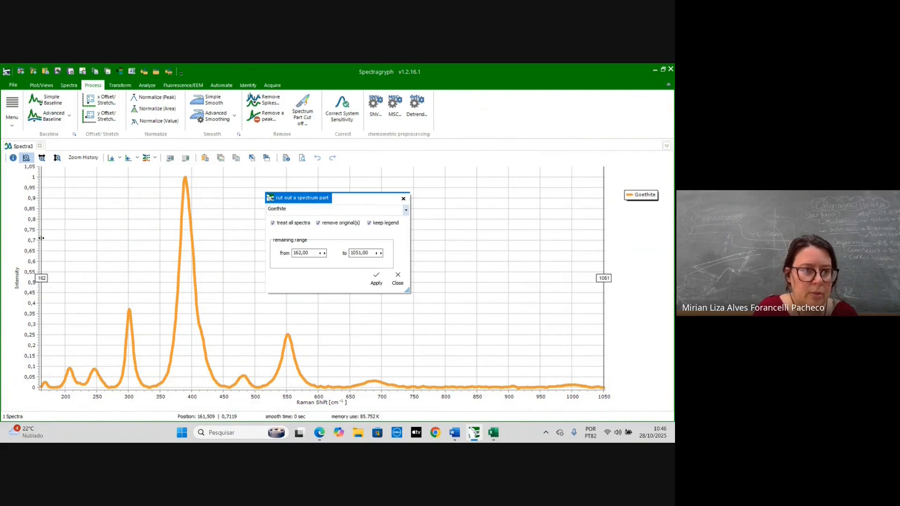
mouse_move(42, 239)
left_mouse_down()
mouse_move(154, 246)
mouse_move(342, 292)
left_mouse_up()
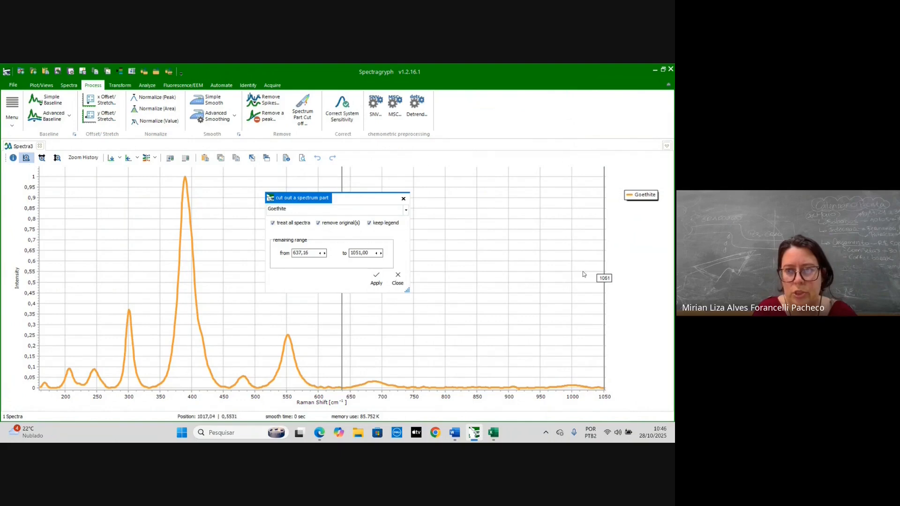
mouse_move(603, 233)
left_mouse_down()
mouse_move(398, 241)
mouse_move(401, 254)
left_mouse_up()
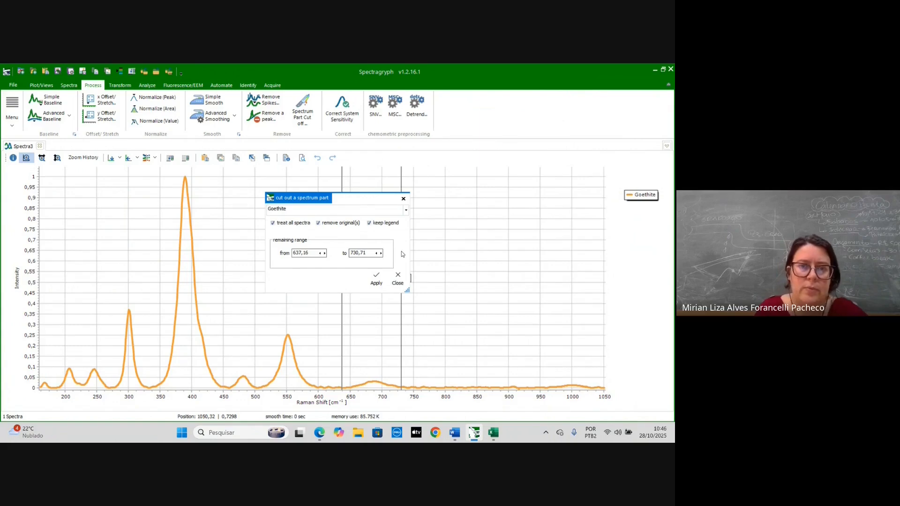
left_click(376, 280)
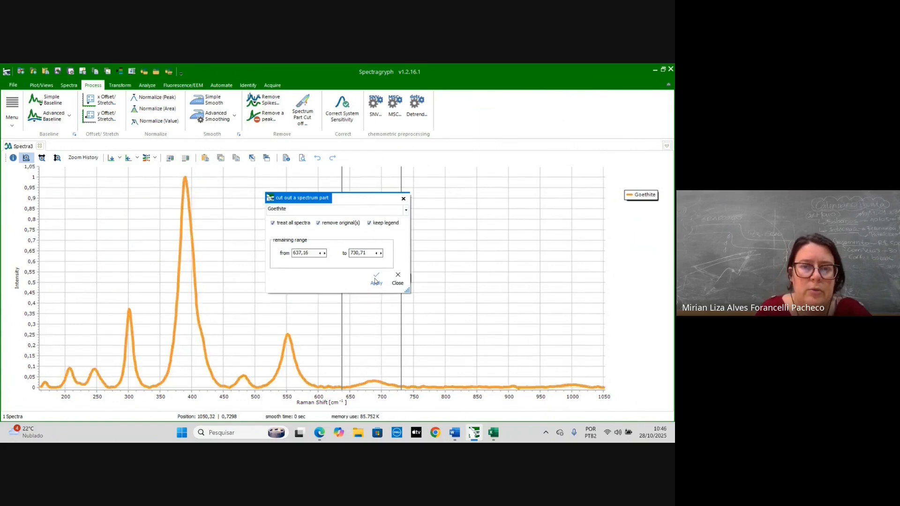
left_click(404, 199)
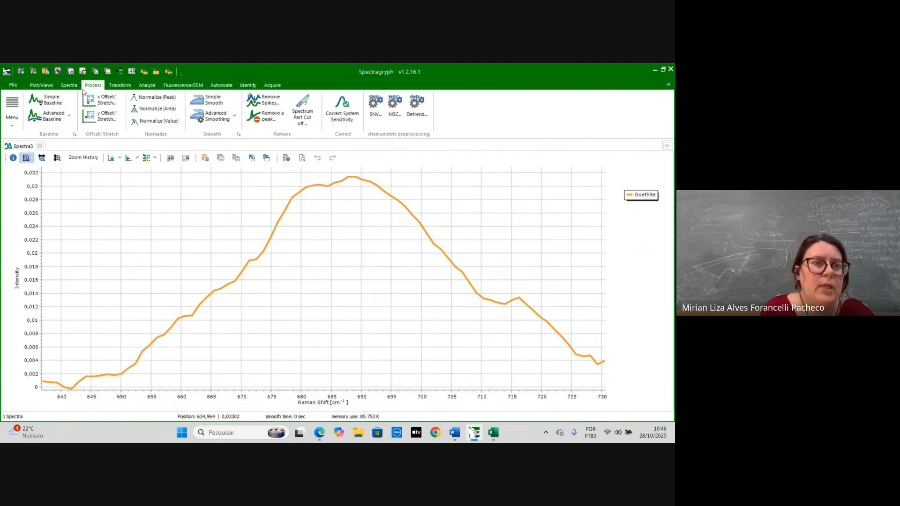
- Find the peaks in the cropped range and select the resulting peak row
left_click(140, 86)
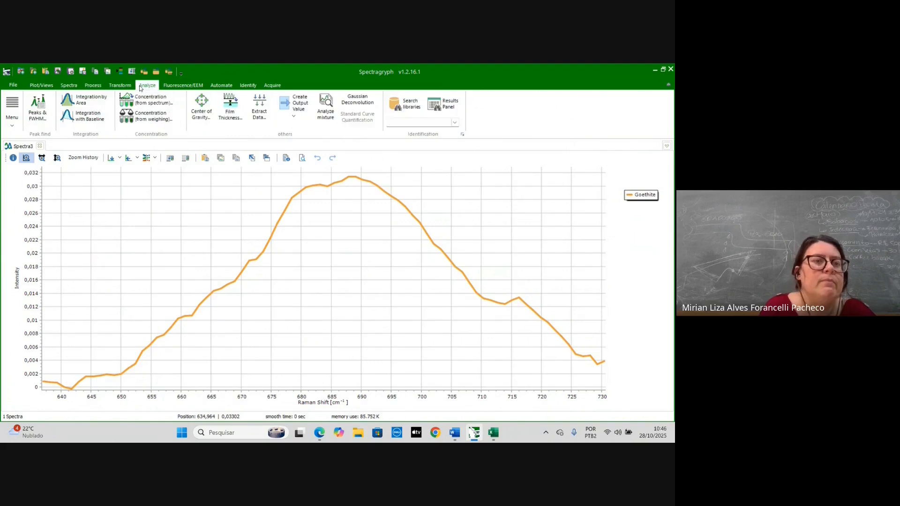
left_click(40, 107)
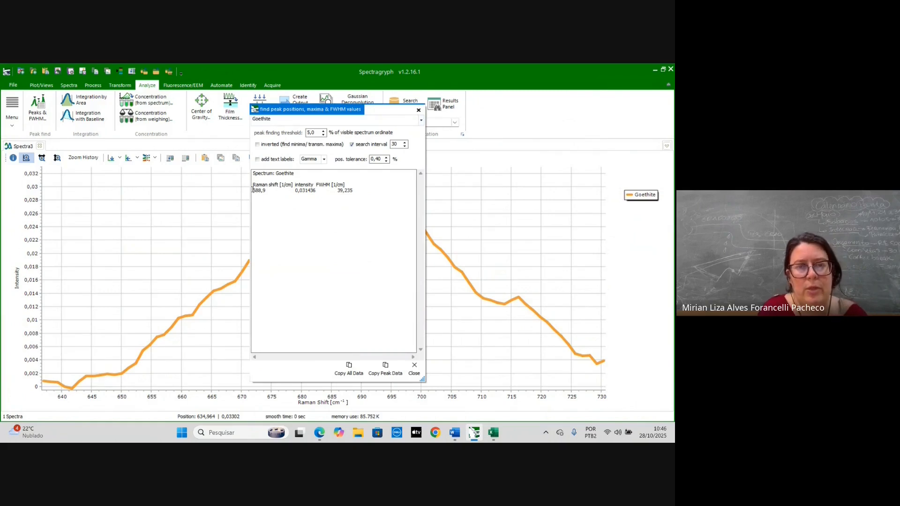
left_click_drag(253, 189, 337, 197)
key("ctrl+c")
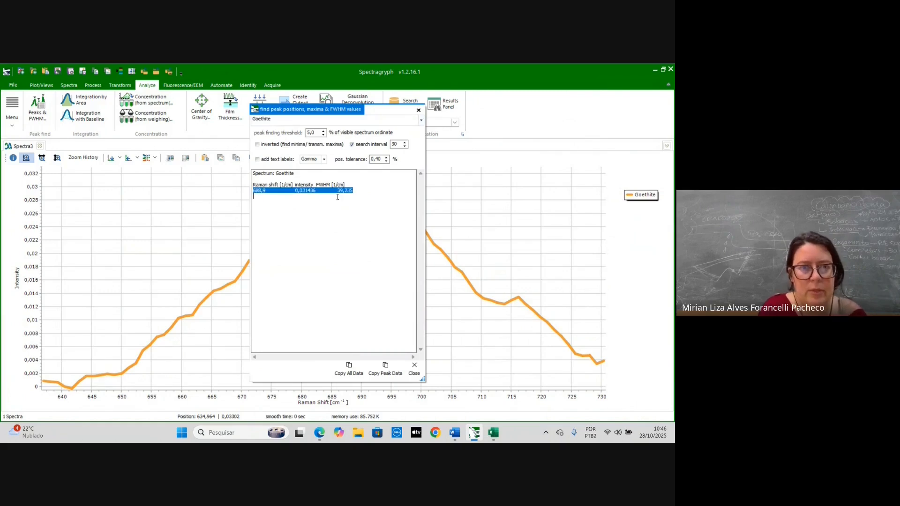
- Paste the new peak row into cell B13 of the Excel sheet
left_click(497, 434)
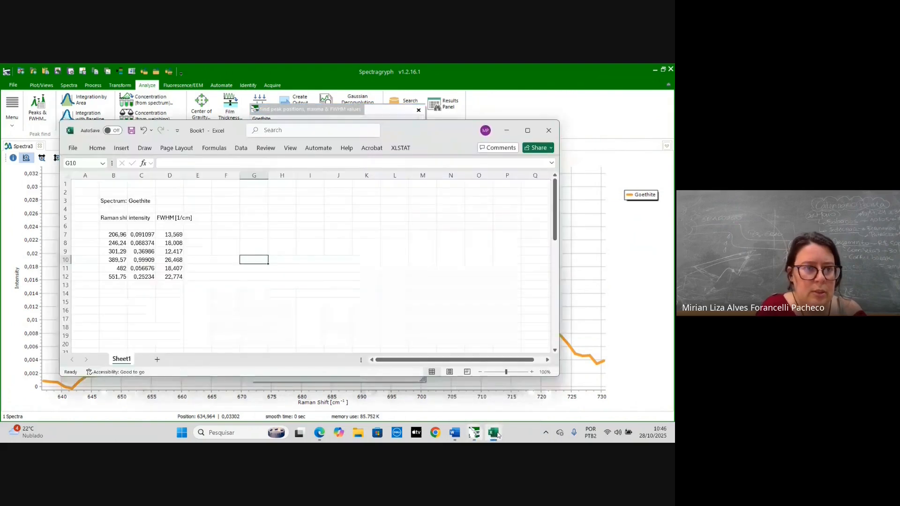
left_click(120, 282)
key("ctrl+v")
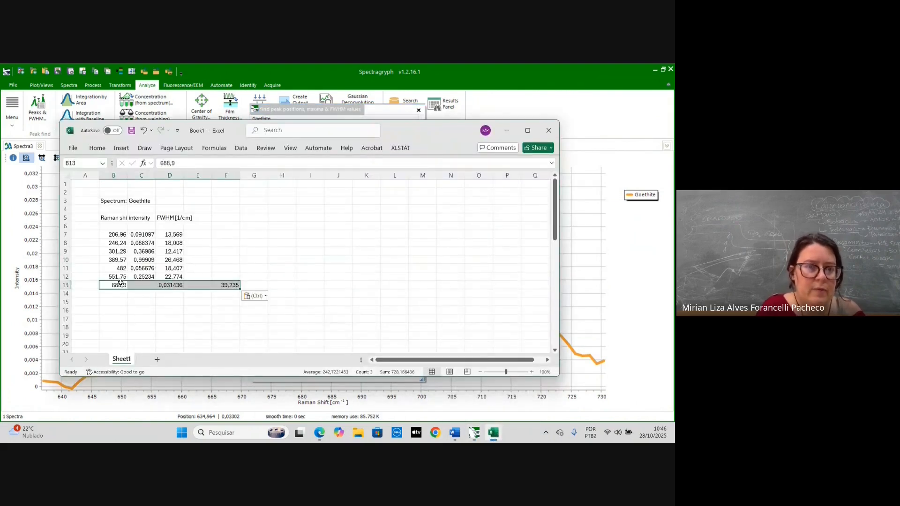
- Realign row 13 so the intensity sits in C13 and the FWHM value in D13
left_click(187, 309)
left_click(169, 285)
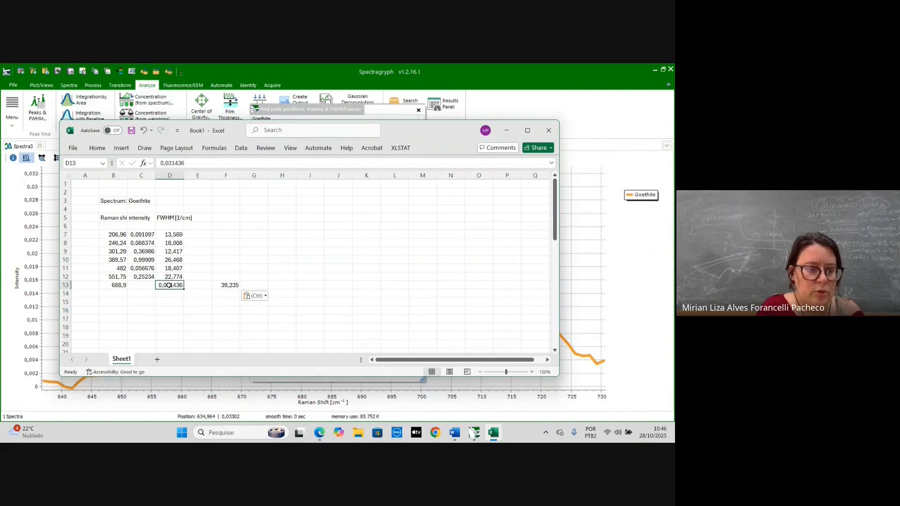
left_click_drag(169, 284, 149, 284)
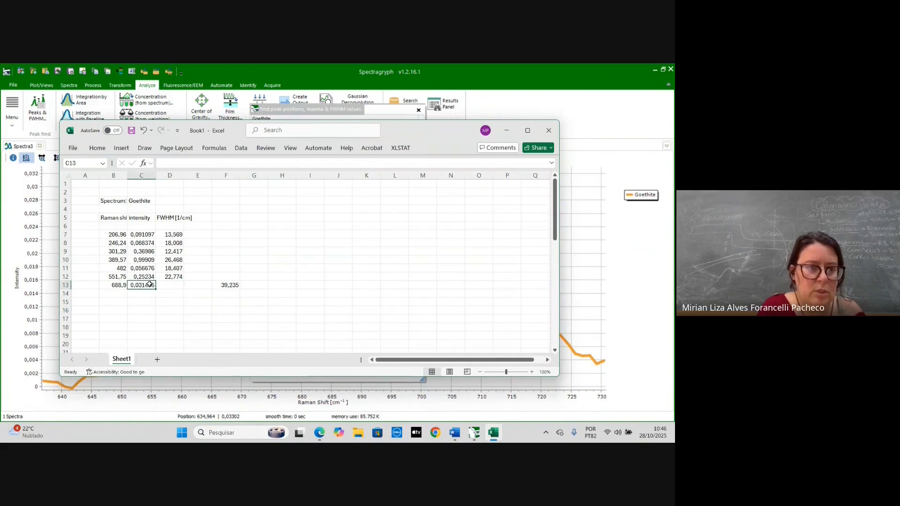
left_click(231, 284)
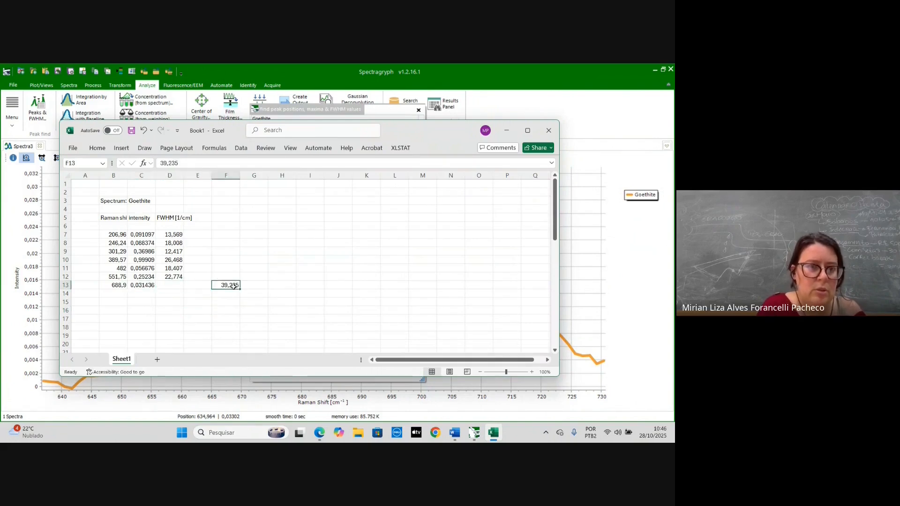
key("ctrl+c")
left_click(177, 286)
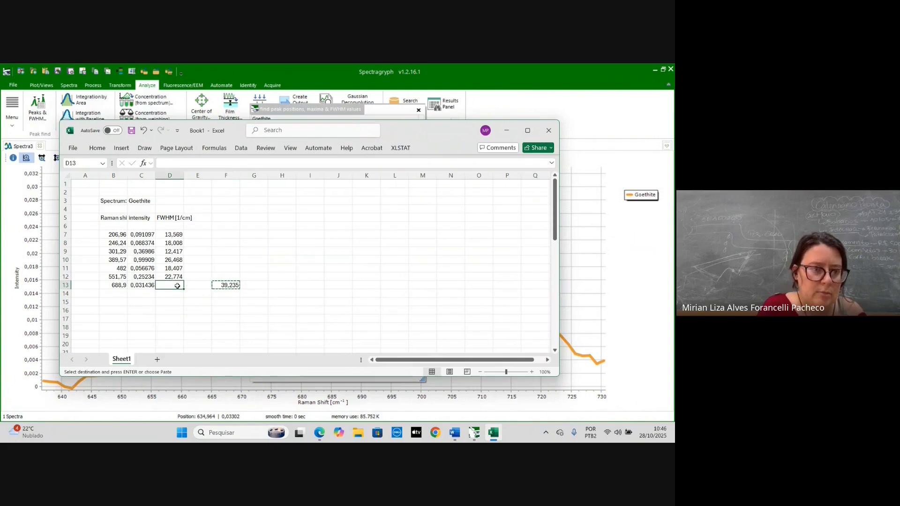
key("ctrl+v")
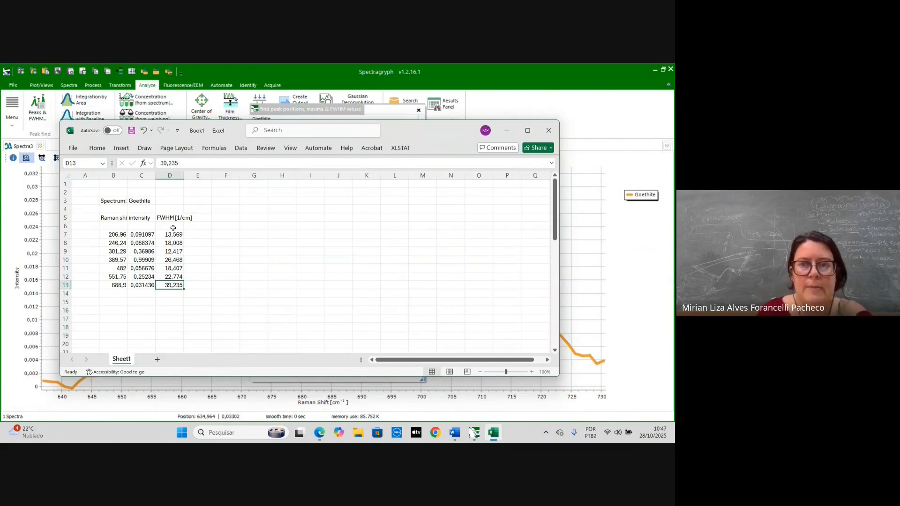
- Undo the range cut to restore the full spectrum and close the spectrum view
left_click(514, 132)
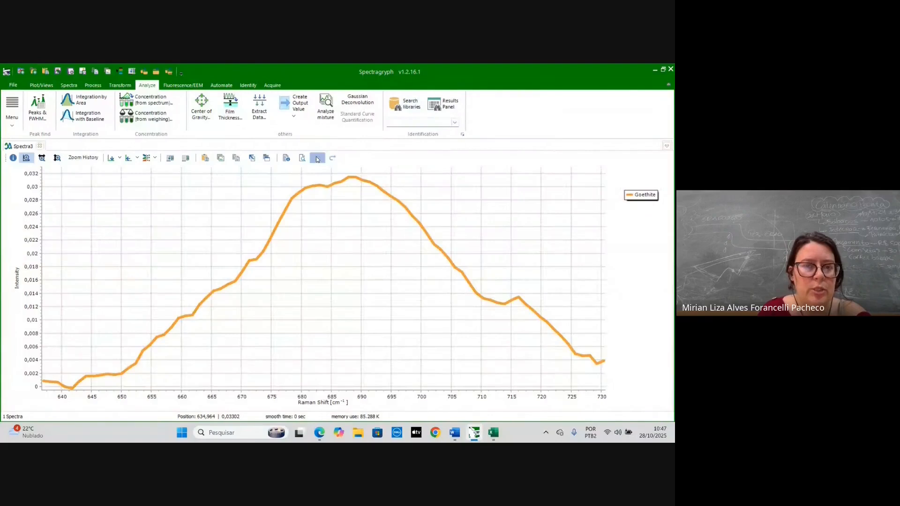
left_click(317, 159)
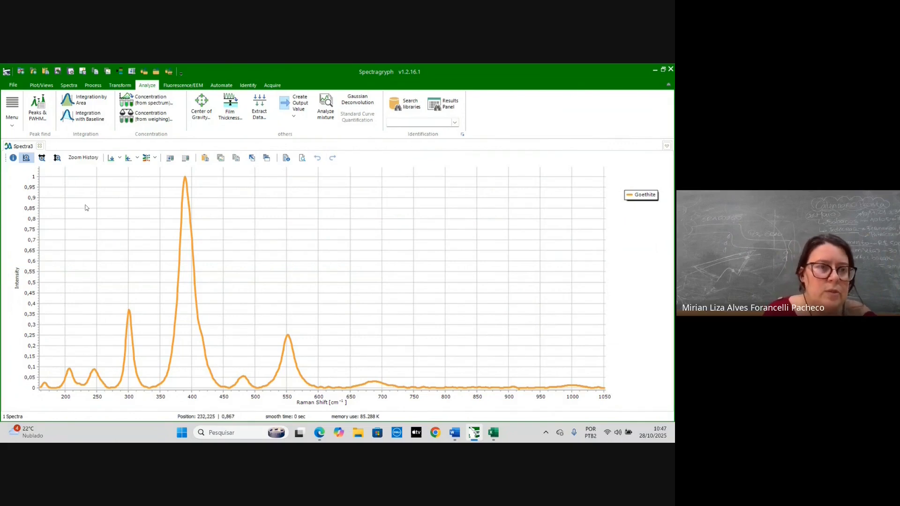
left_click(40, 148)
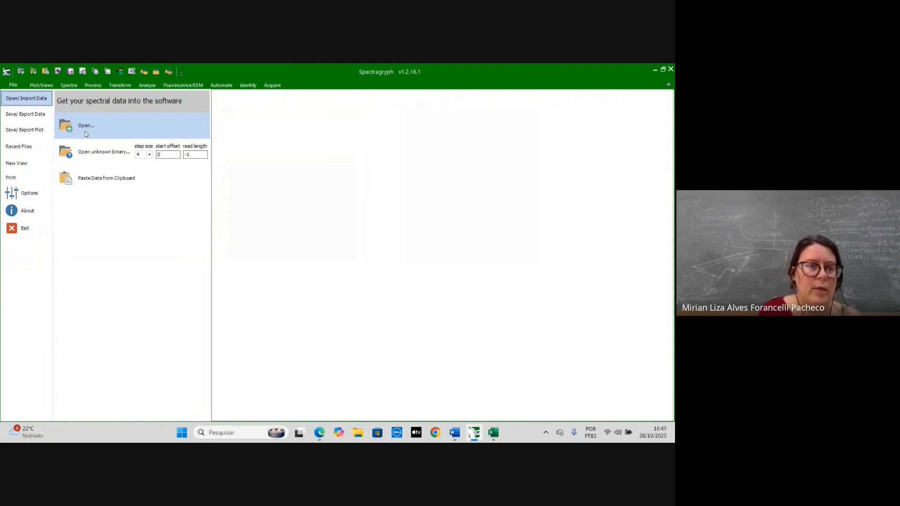
- Open the three goethite spectra files A, B and C together
left_click(86, 134)
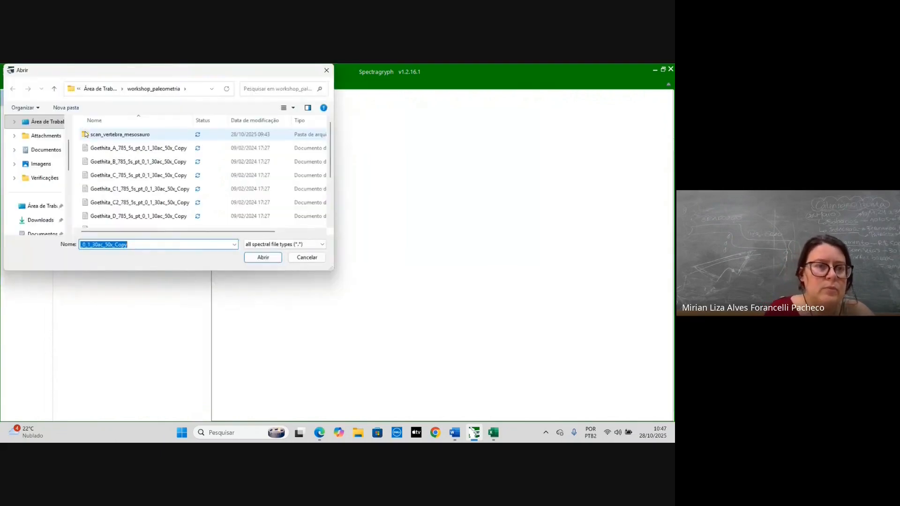
left_click(117, 148)
left_click(129, 176, "shift")
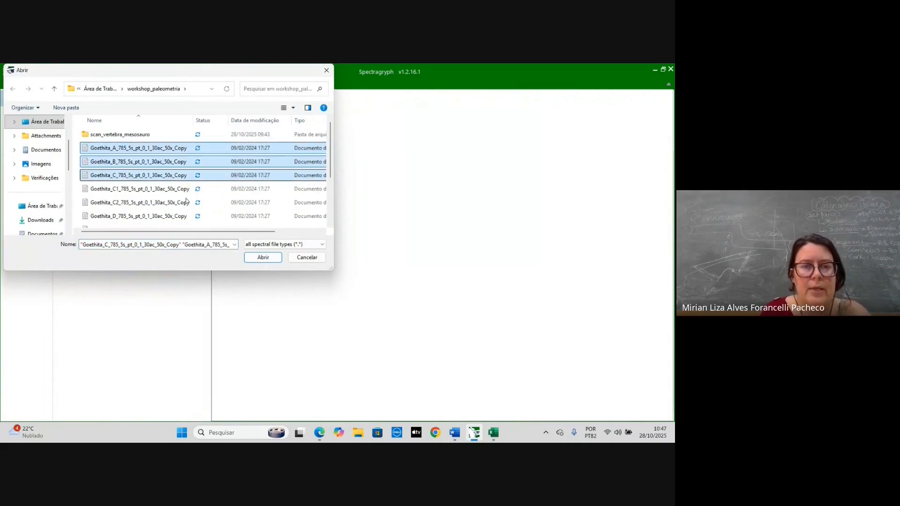
left_click(262, 258)
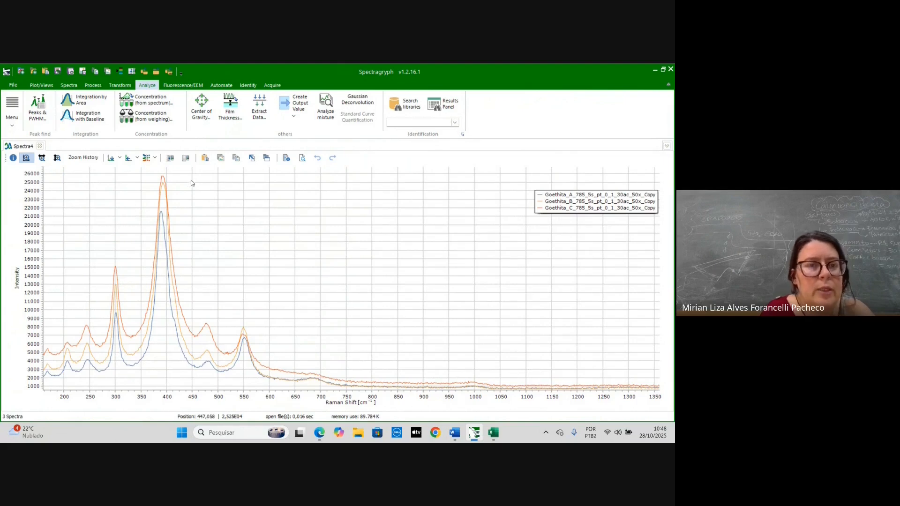
- Open the legend text editor and rename the first spectrum's legend entry to Goethite A
left_click(171, 159)
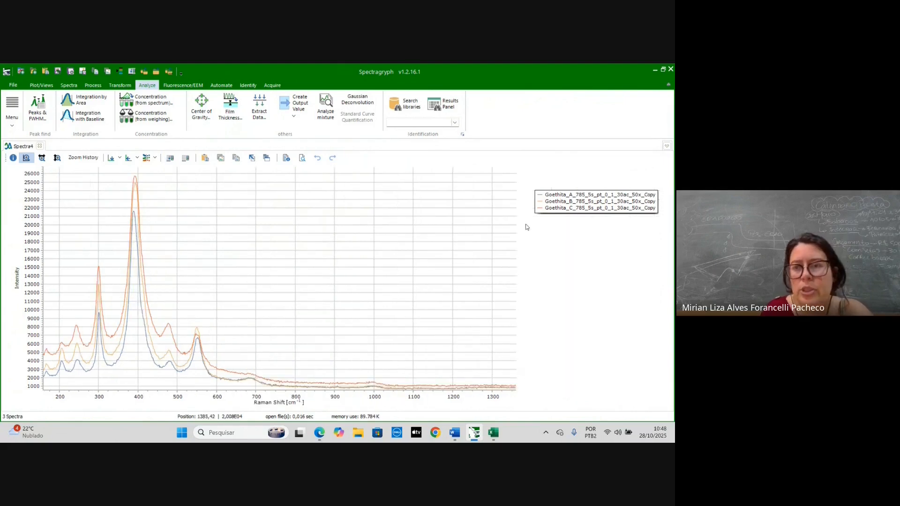
double_click(564, 196)
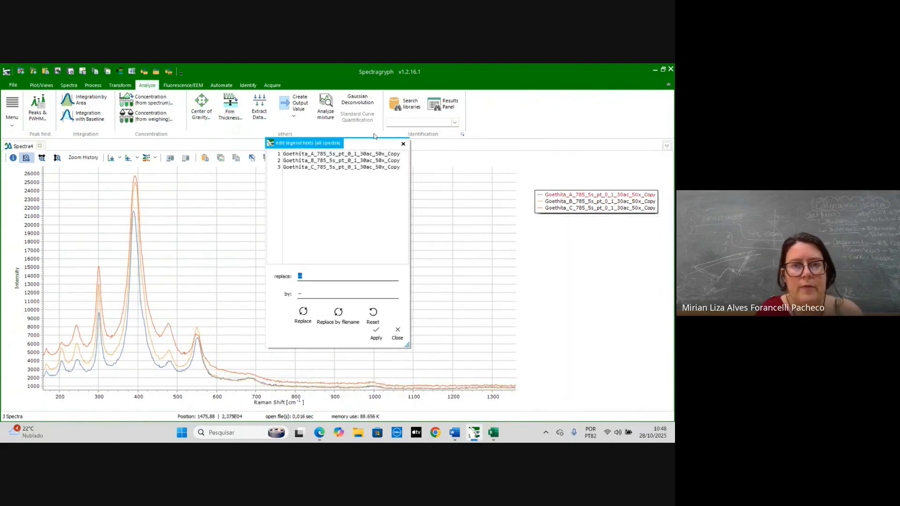
left_click(403, 154)
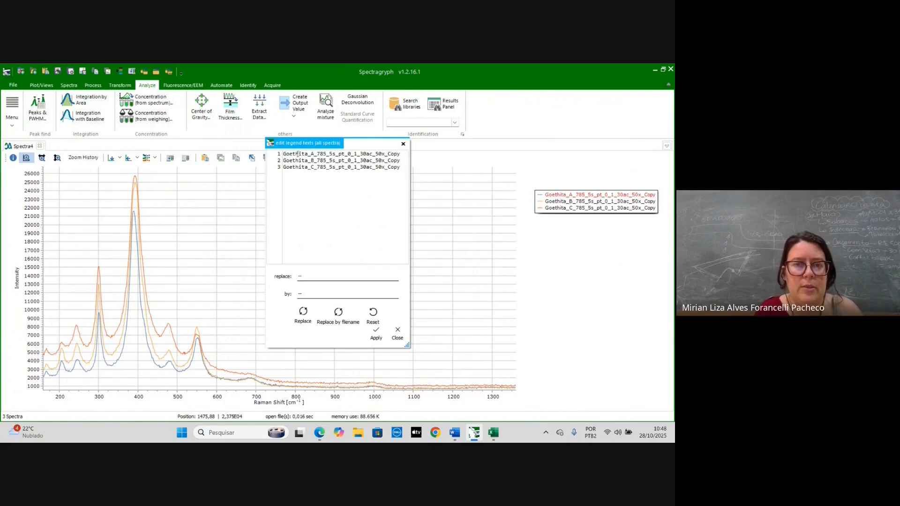
left_click(311, 155, "shift")
key("BackSpace")
key("BackSpace")
key("BackSpace")
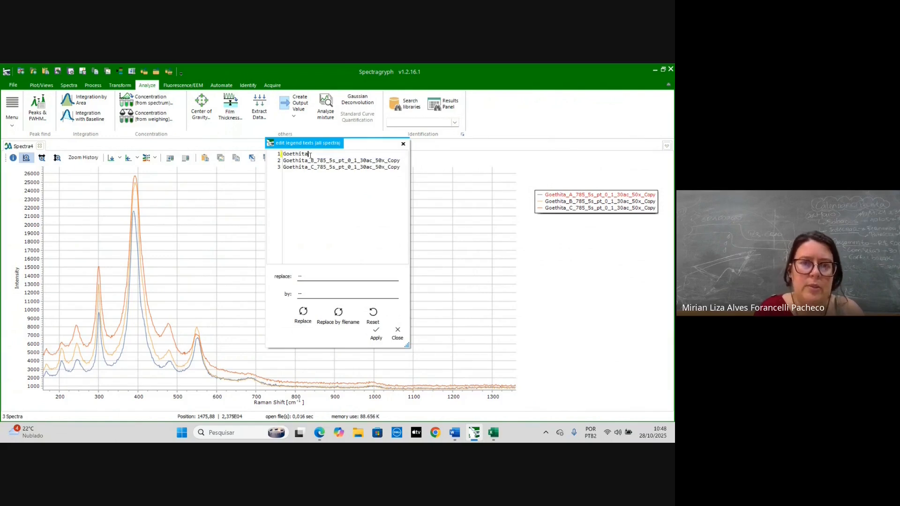
type("e")
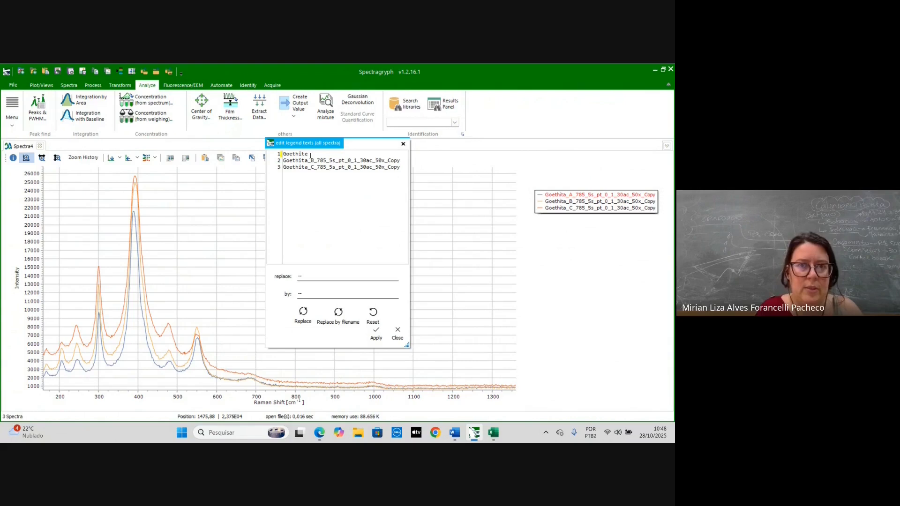
type(" A")
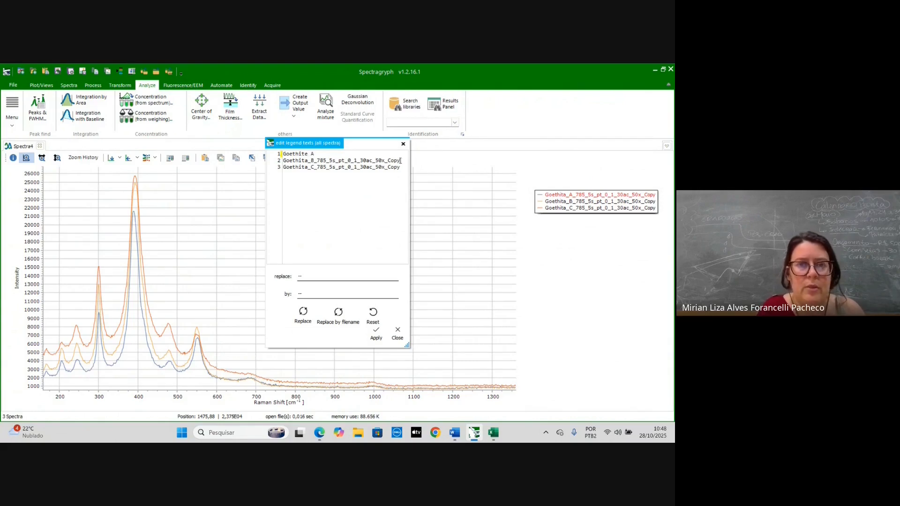
- Rename the second spectrum's legend entry to Goethite B
left_click(308, 160, "shift")
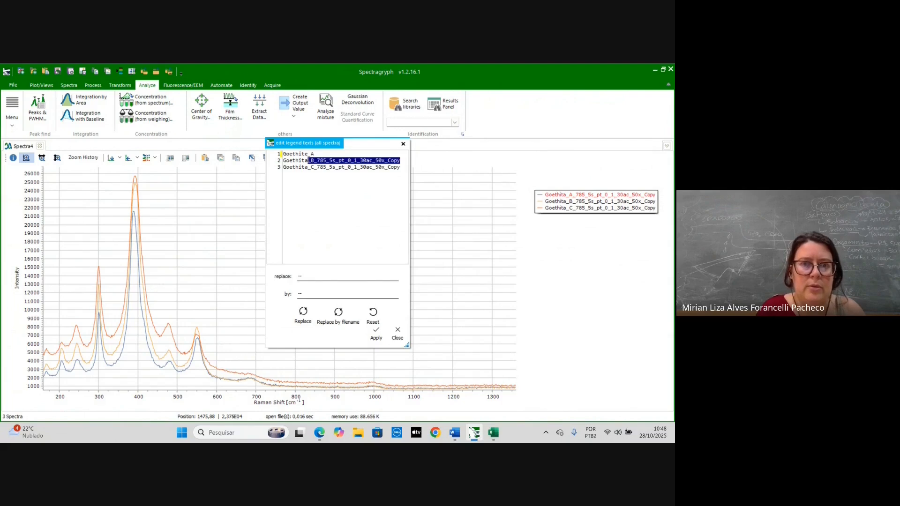
key("BackSpace")
key("BackSpace")
type("ethite")
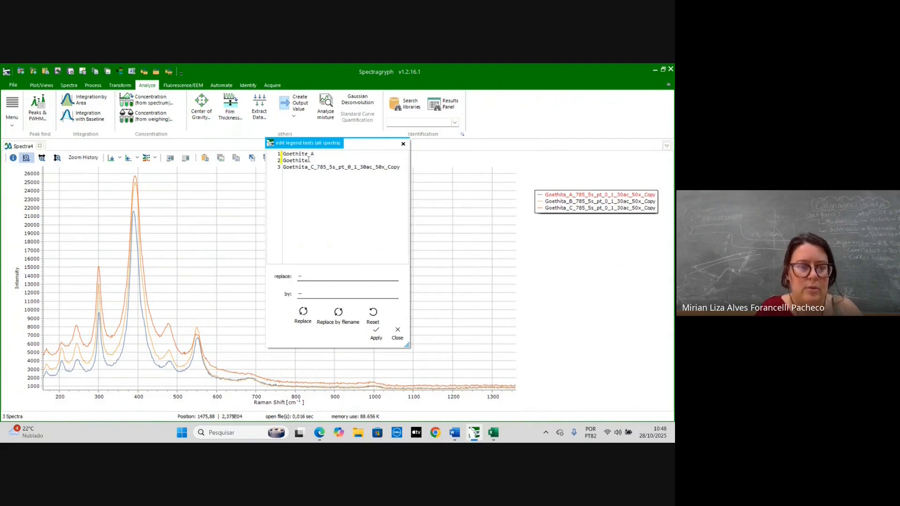
type("_B")
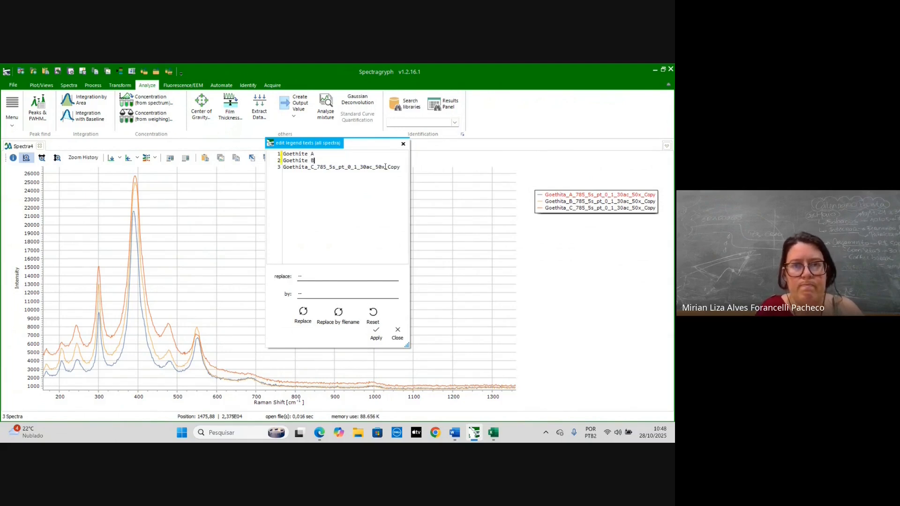
- Rename the third spectrum's legend entry to Goethite C and apply the legend changes
left_click(402, 168)
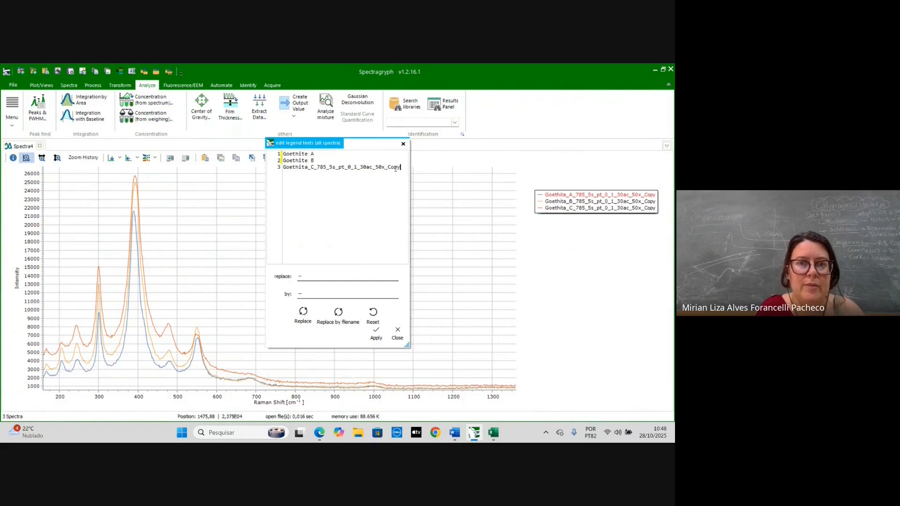
left_click(310, 168, "shift")
key("BackSpace")
key("BackSpace")
key("BackSpace")
type("e C")
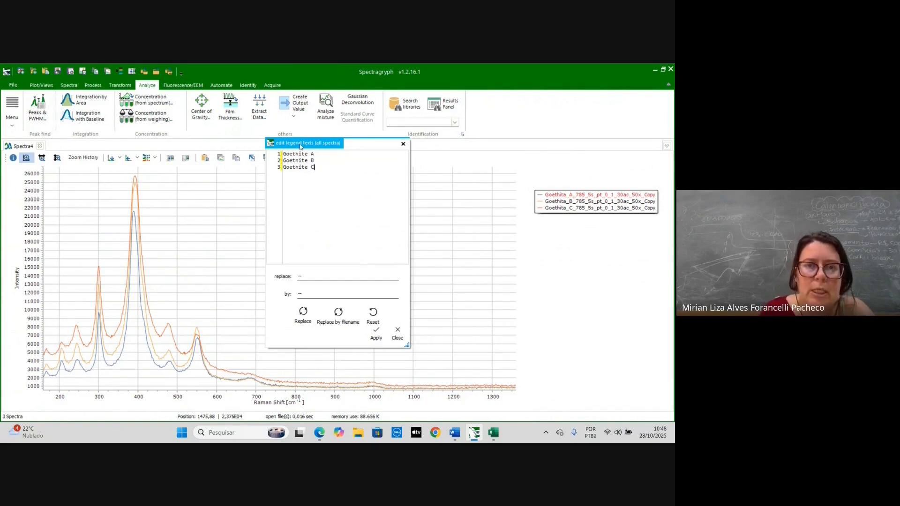
left_click(376, 334)
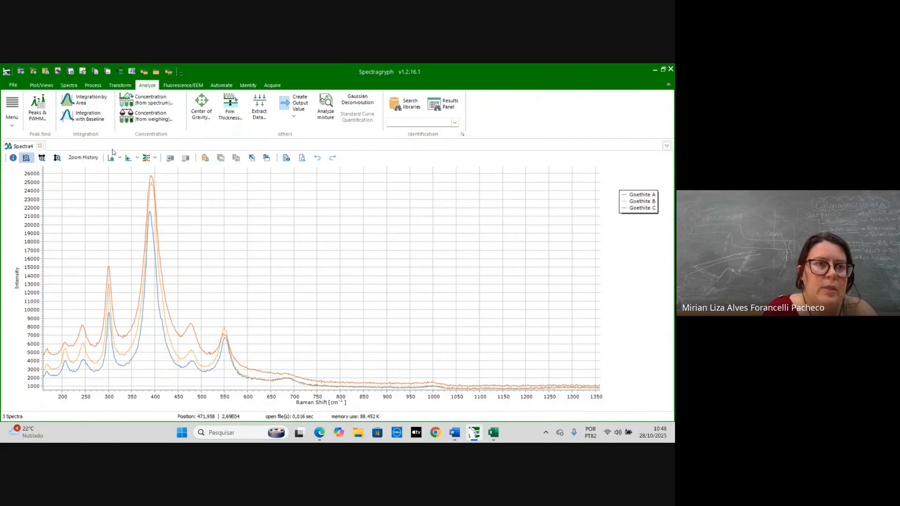
- Apply an adaptive baseline with coarseness 15 to all three spectra through the baseline options
left_click(92, 85)
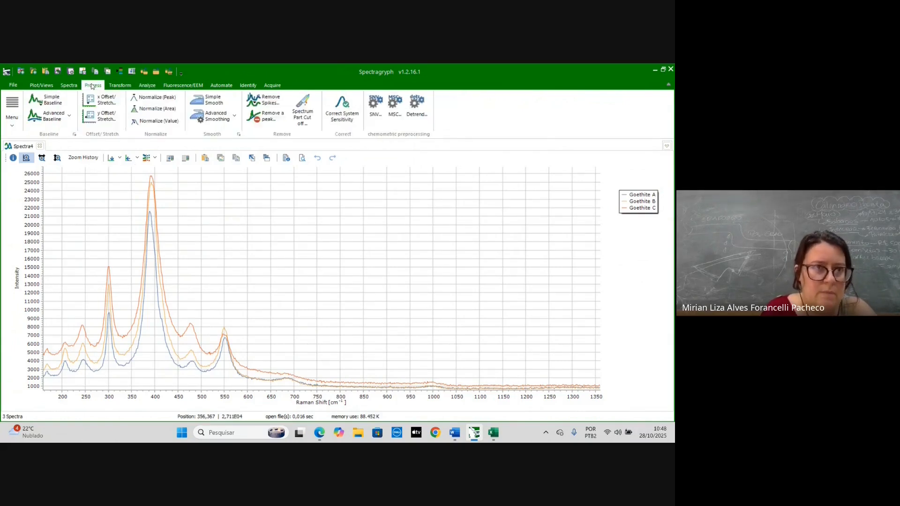
left_click(70, 117)
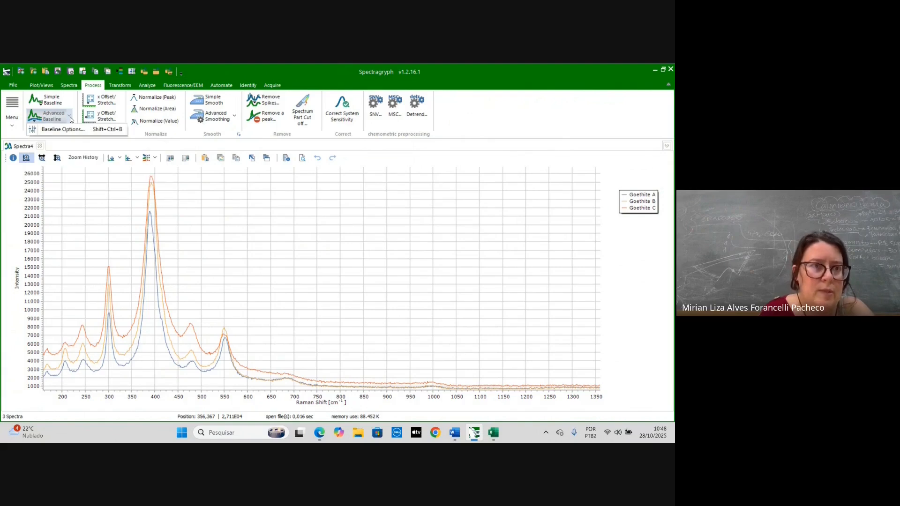
left_click(70, 131)
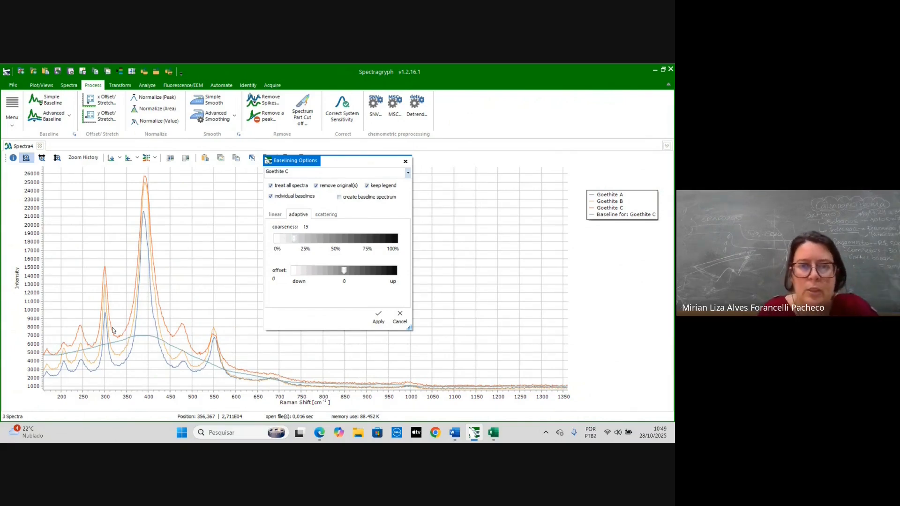
left_click(378, 318)
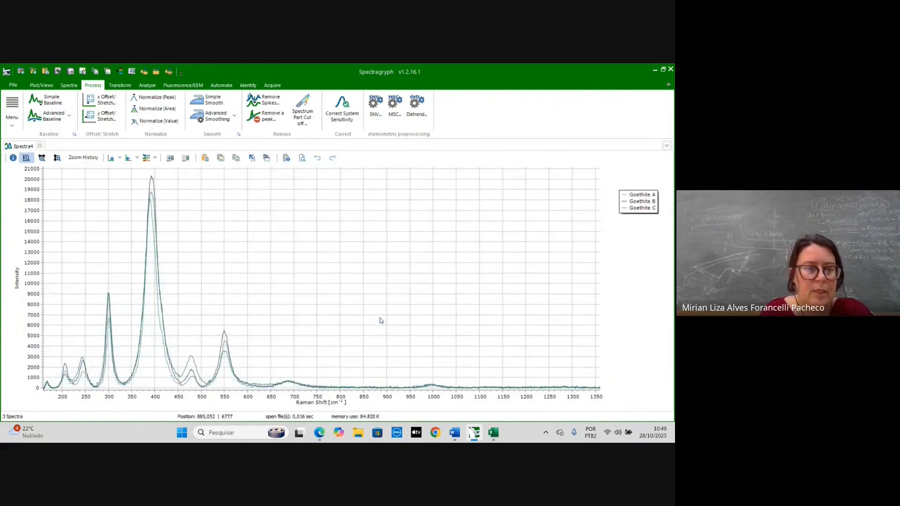
- Repeat the advanced baseline subtraction several more times on all spectra
left_click(51, 121)
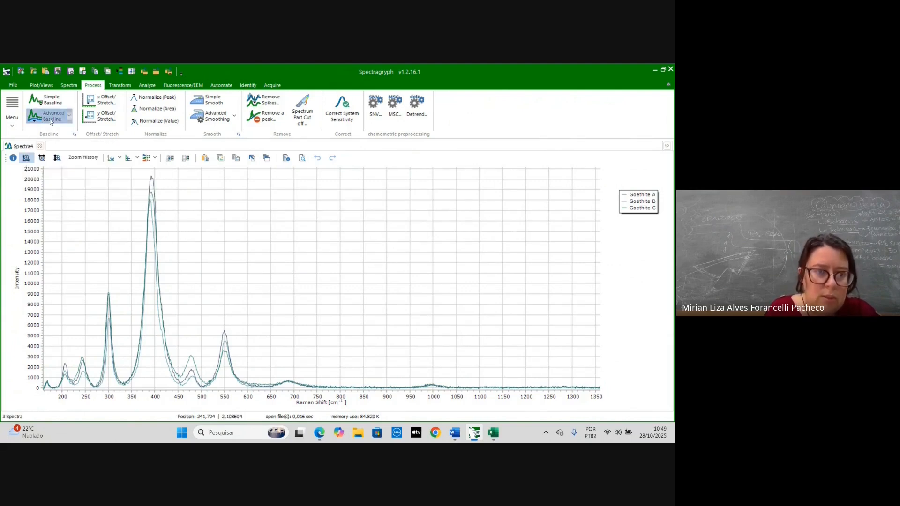
left_click(50, 121)
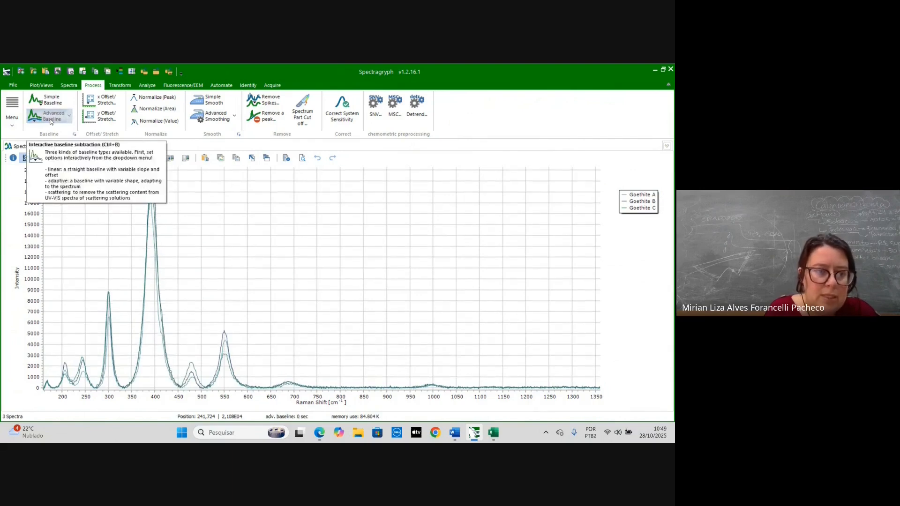
left_click(51, 121)
left_click(51, 120)
left_click(50, 121)
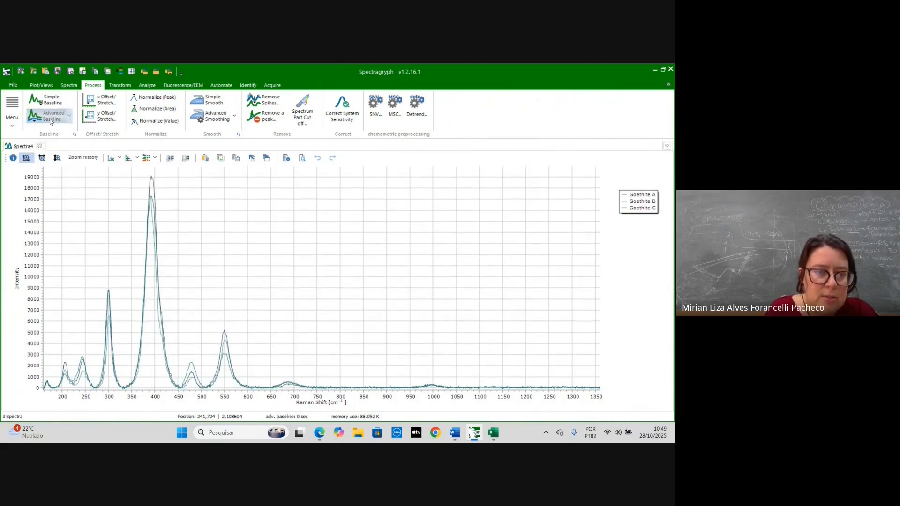
left_click(51, 120)
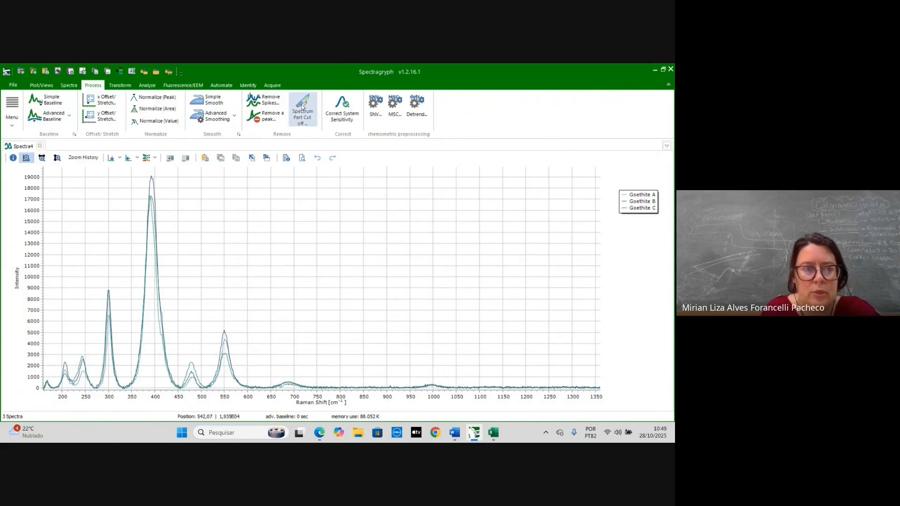
- Try cropping the spectra to 637.16–1038.47 cm⁻¹, then undo the cut
left_click(302, 107)
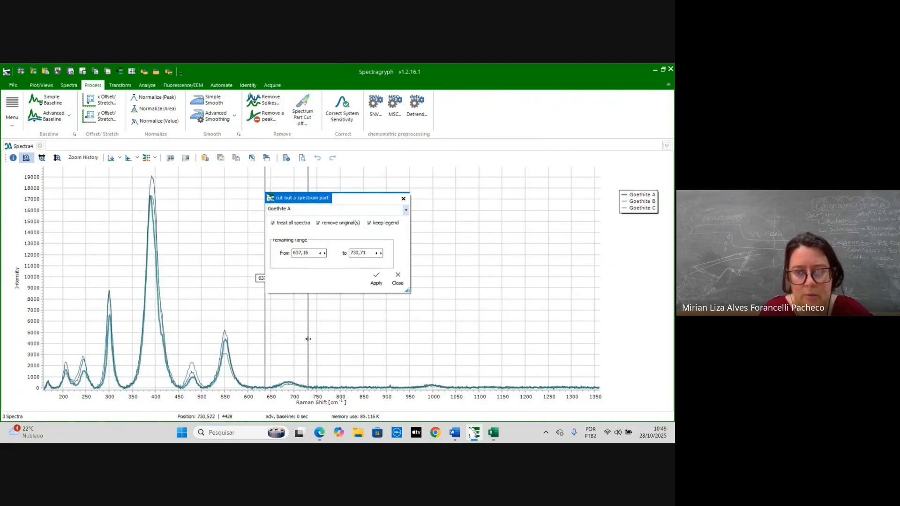
left_click_drag(307, 334, 451, 346)
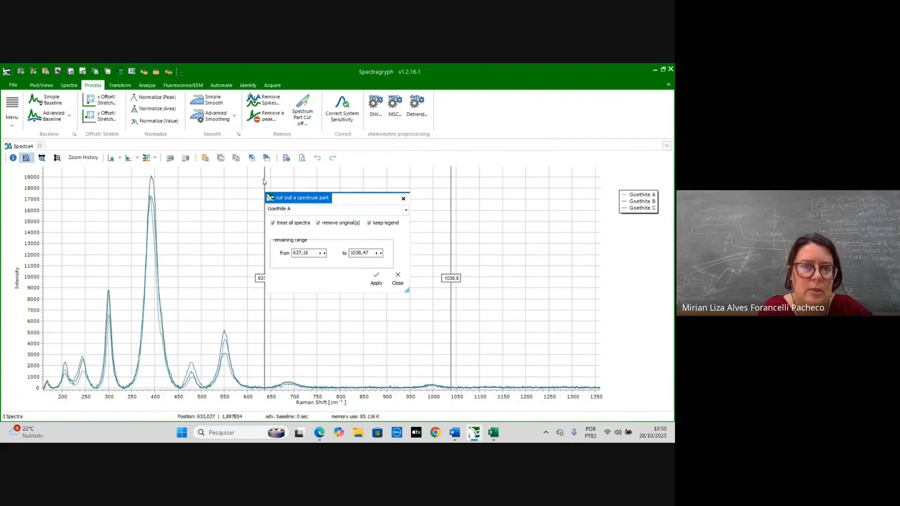
left_click_drag(265, 179, 42, 200)
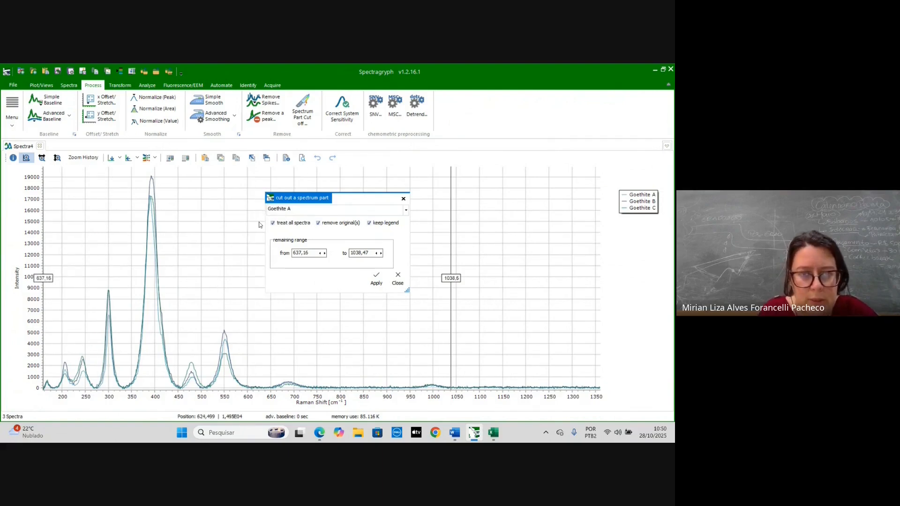
left_click(375, 282)
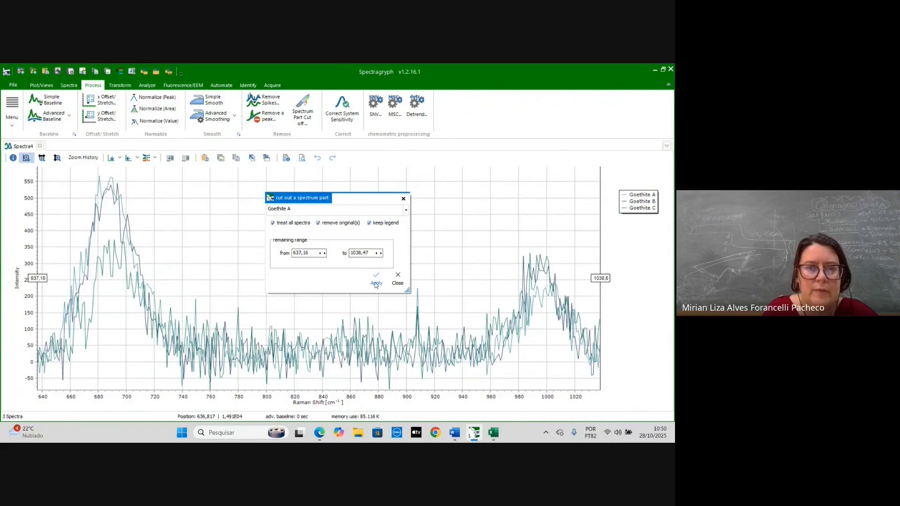
left_click(402, 199)
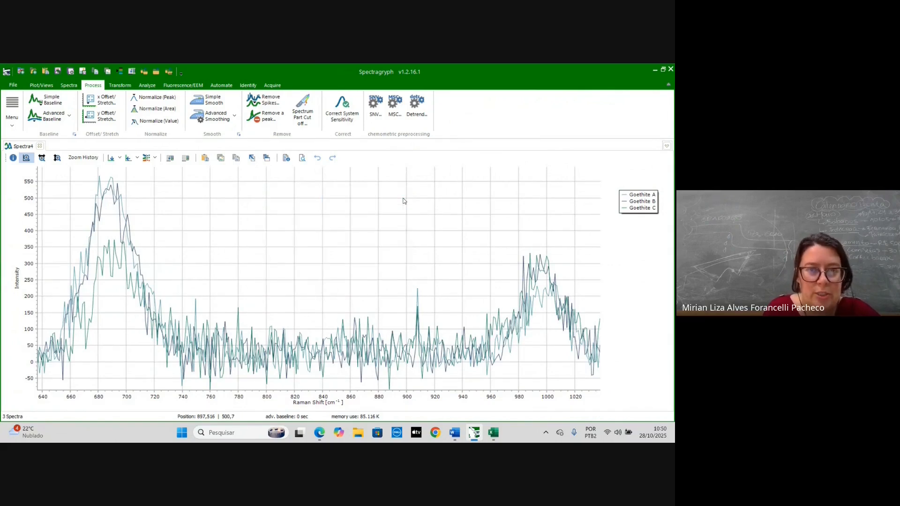
left_click(317, 158)
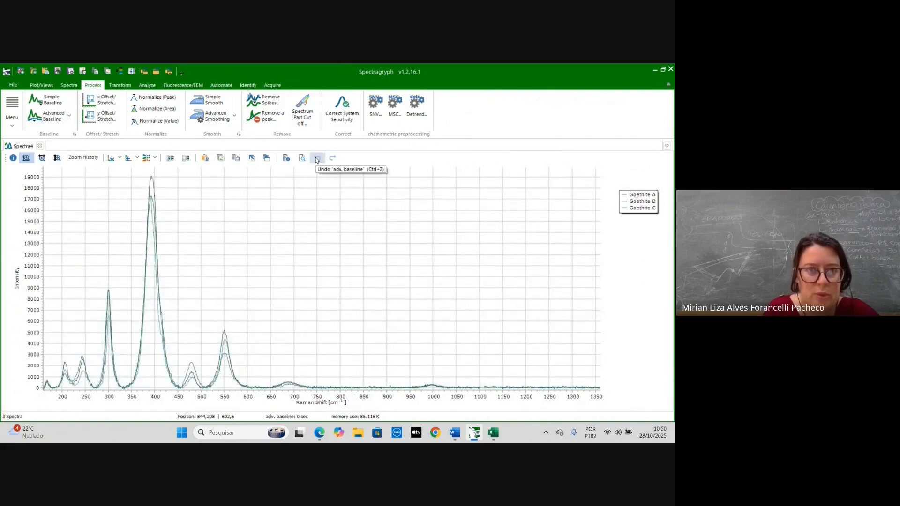
- Crop all spectra to the range 157.39–1038.47 cm⁻¹ and close the cut dialog
left_click(302, 113)
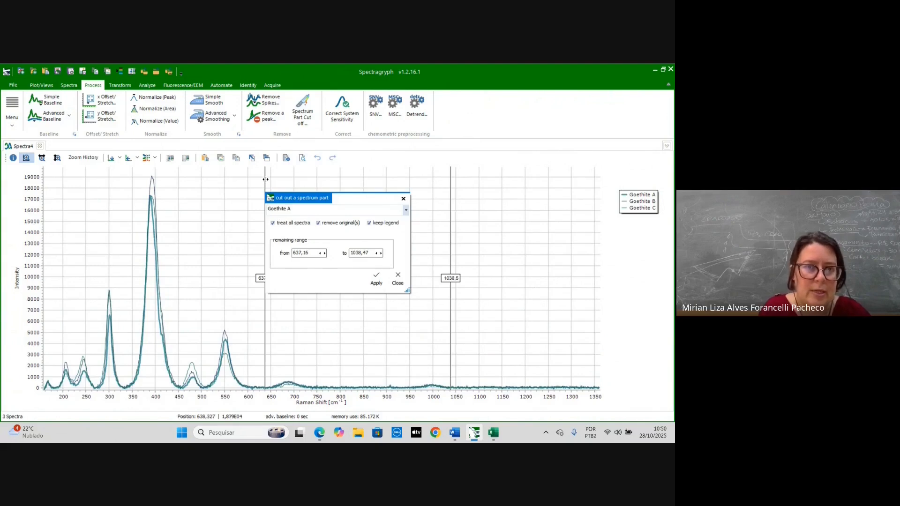
left_click_drag(264, 180, 111, 194)
left_click_drag(52, 195, 43, 192)
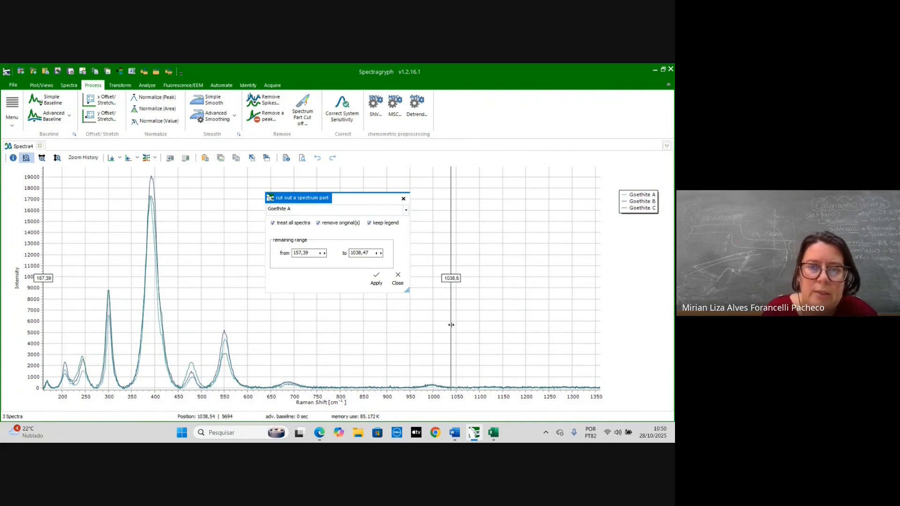
left_click(376, 282)
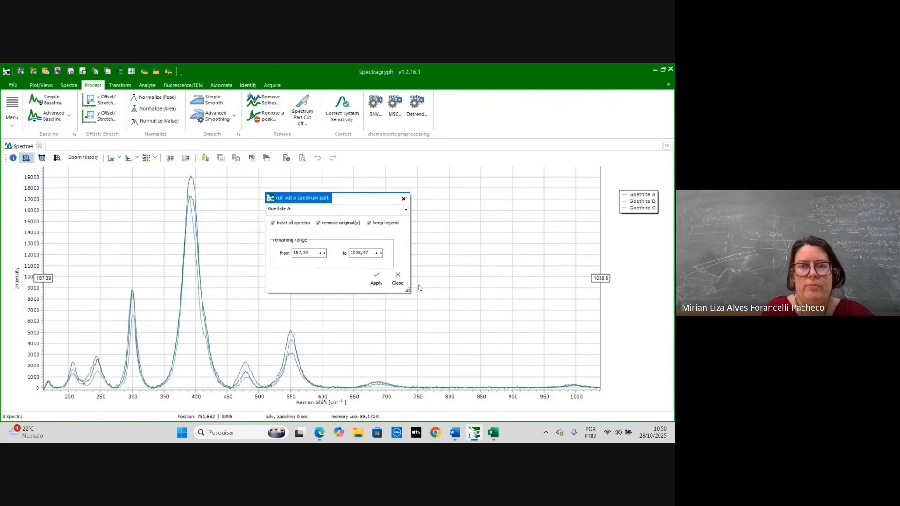
left_click(403, 199)
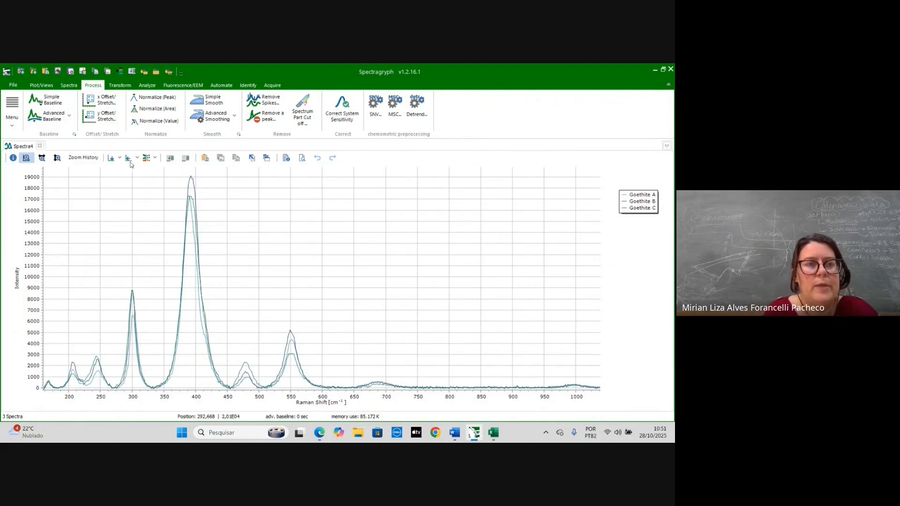
- Normalize each spectrum to its highest peak
left_click(153, 99)
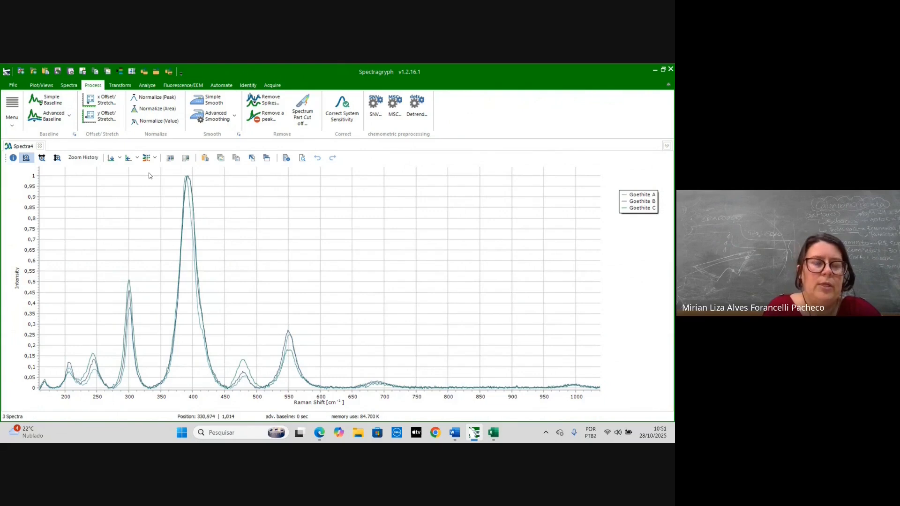
left_click(49, 88)
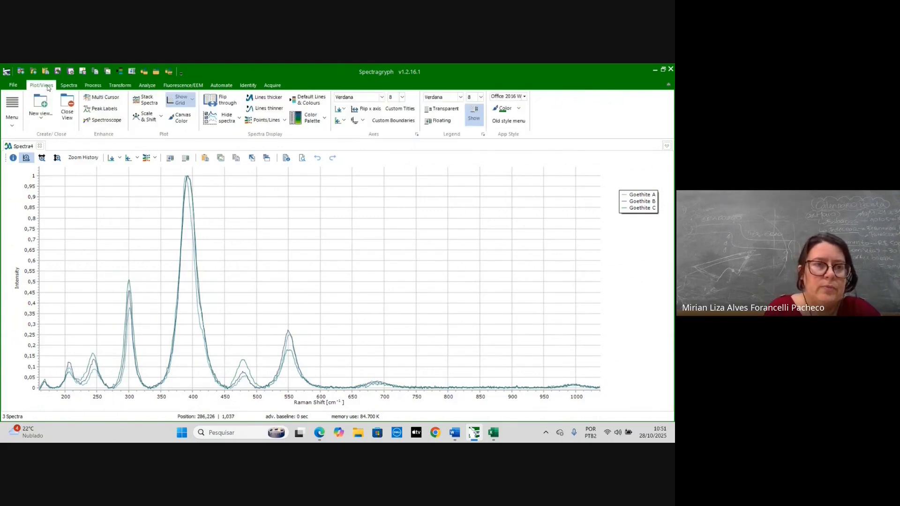
- Stack the spectra into separate plots, then return to the overlaid view
left_click(148, 106)
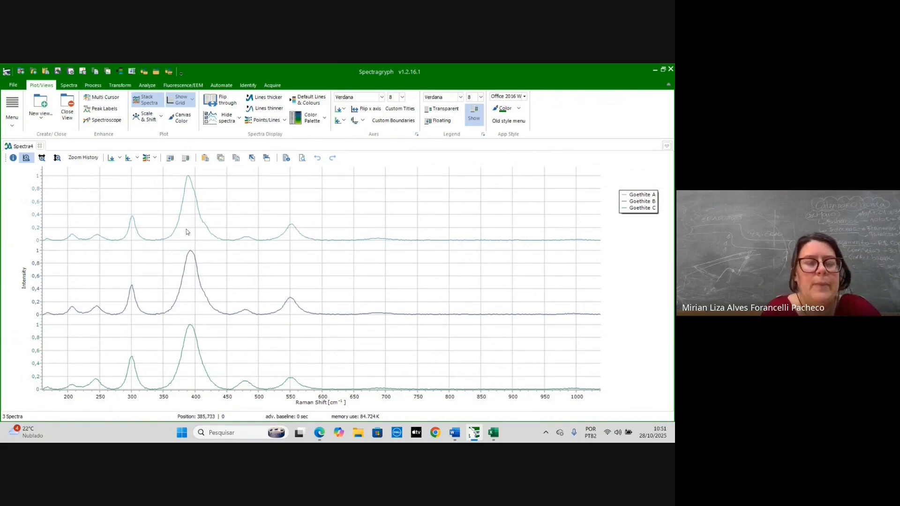
left_click(151, 99)
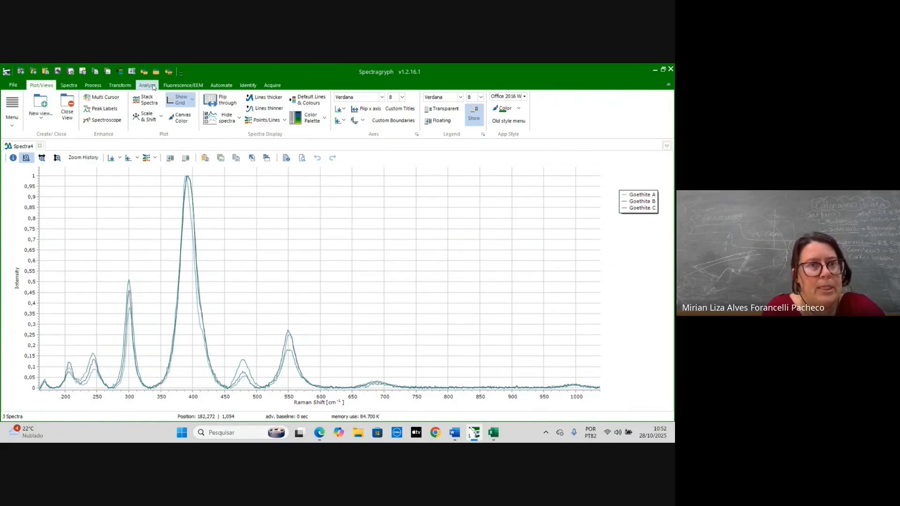
- Open the peak positions, maxima and FWHM finder for the spectra and move its dialog aside
left_click(154, 87)
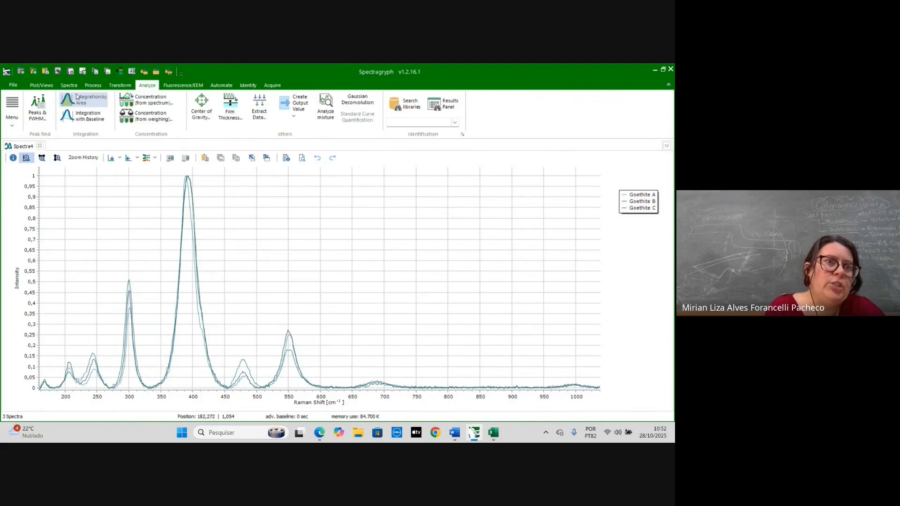
left_click(38, 106)
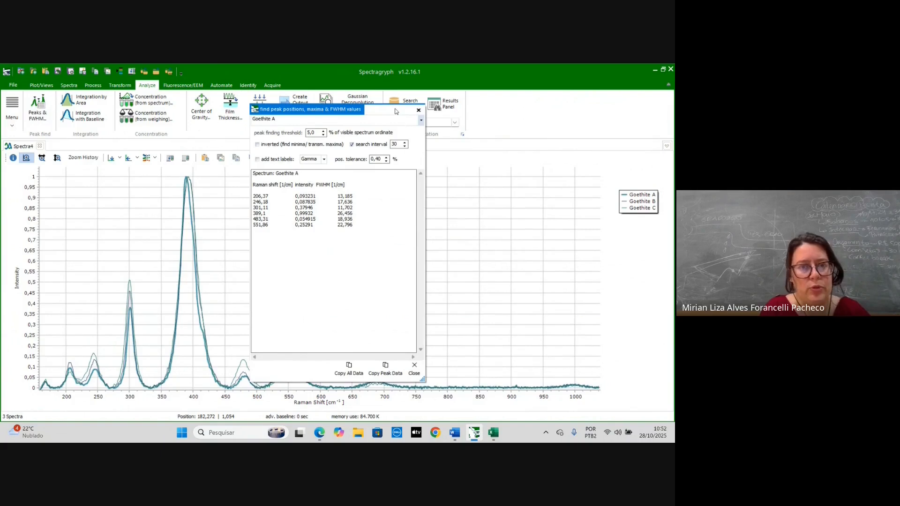
left_click_drag(395, 111, 564, 103)
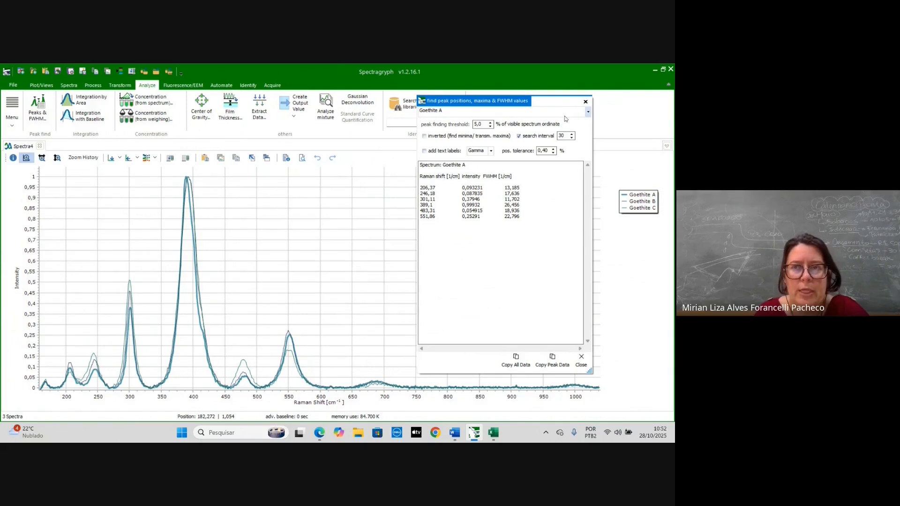
- Switch the peak finder between Goethite A, B and C to review each spectrum's peak list
left_click(588, 111)
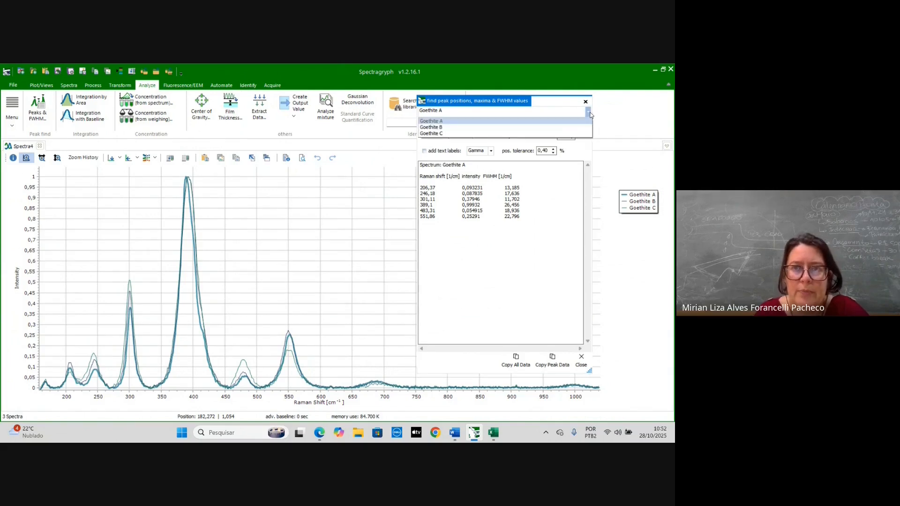
left_click(541, 126)
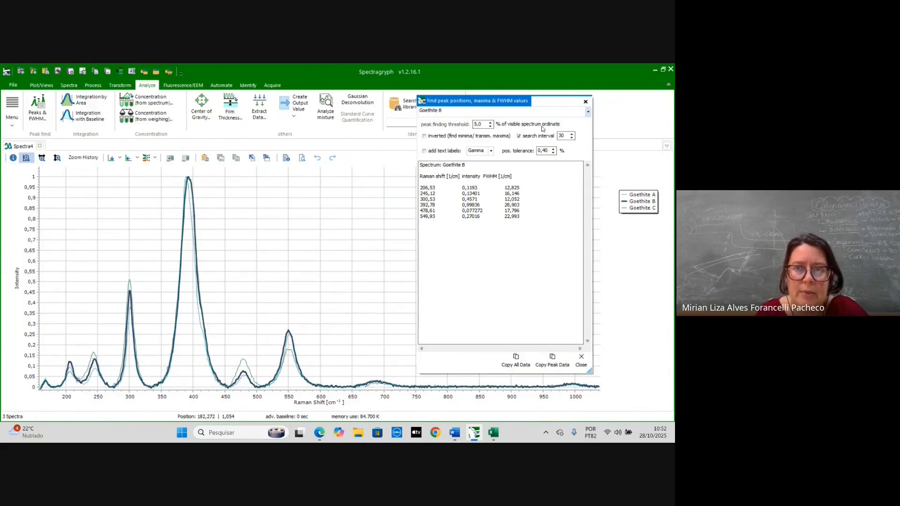
left_click(587, 112)
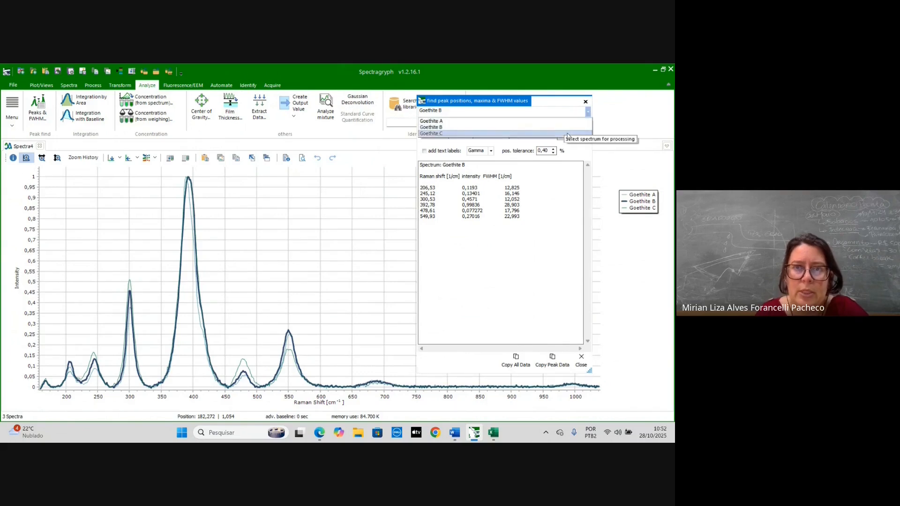
left_click(568, 134)
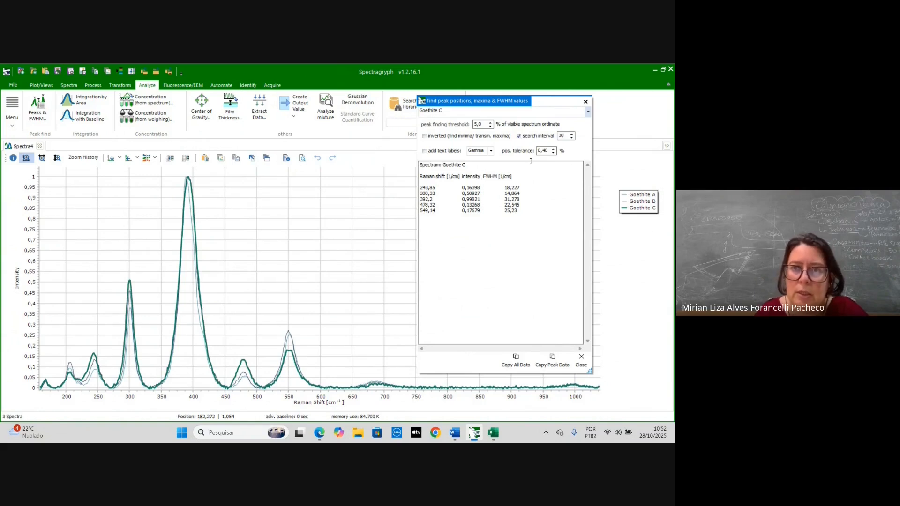
left_click(573, 113)
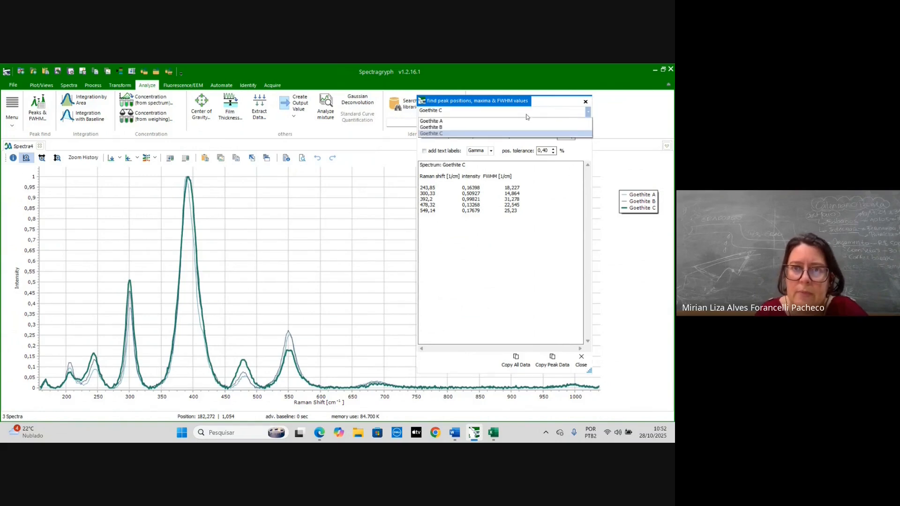
left_click(515, 127)
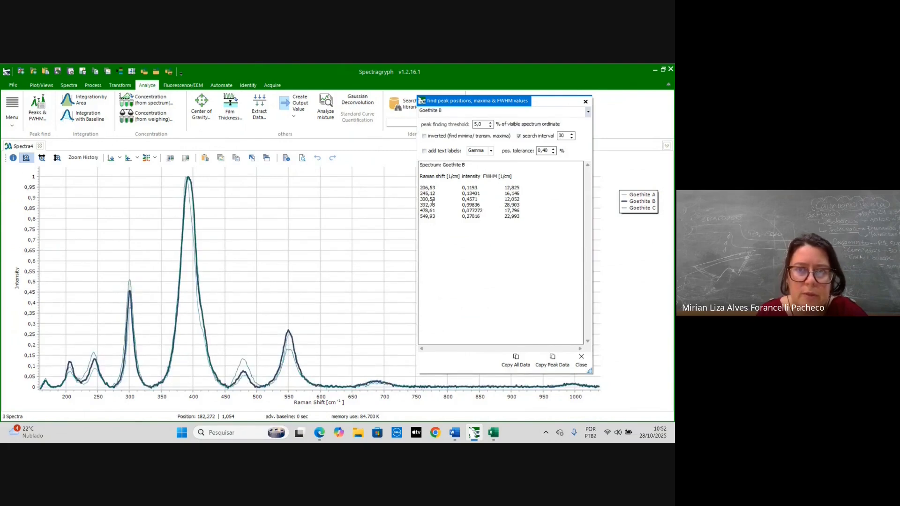
left_click(588, 112)
left_click(539, 134)
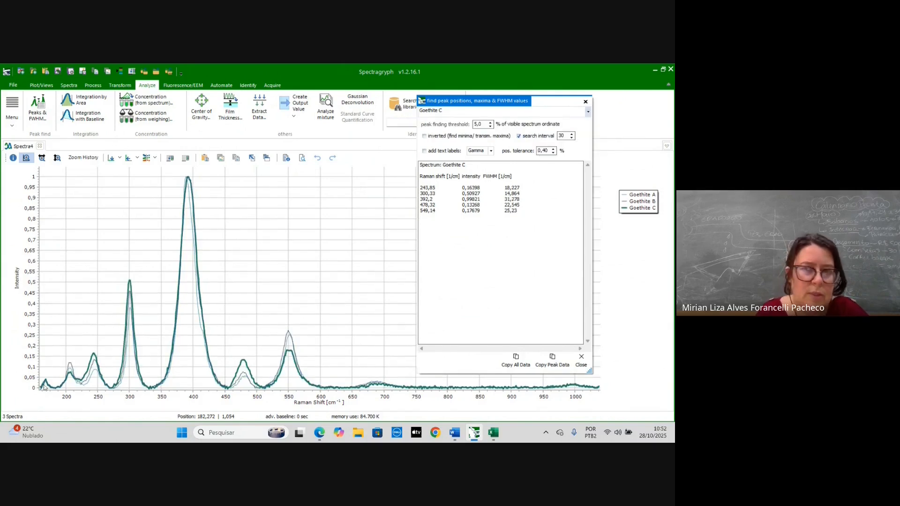
- Set the peak search interval to 20 and select Goethite A in the peak finder
double_click(562, 136)
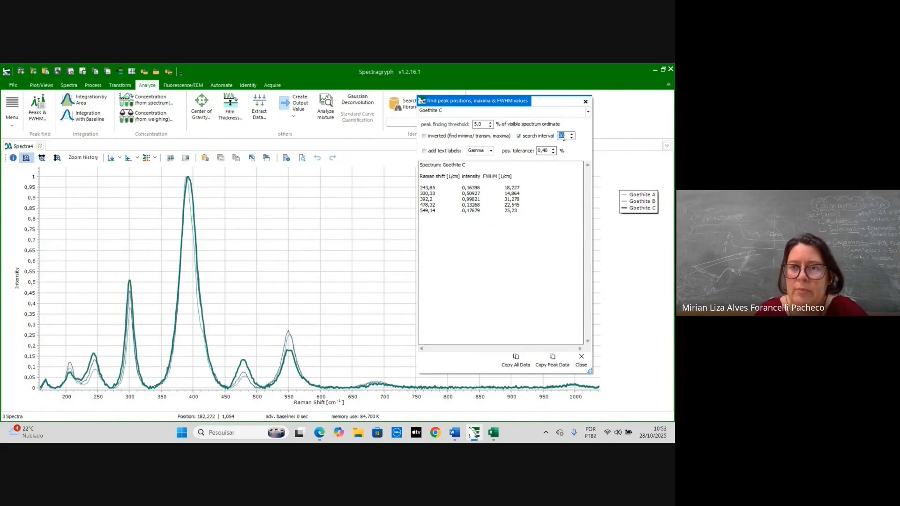
type("20")
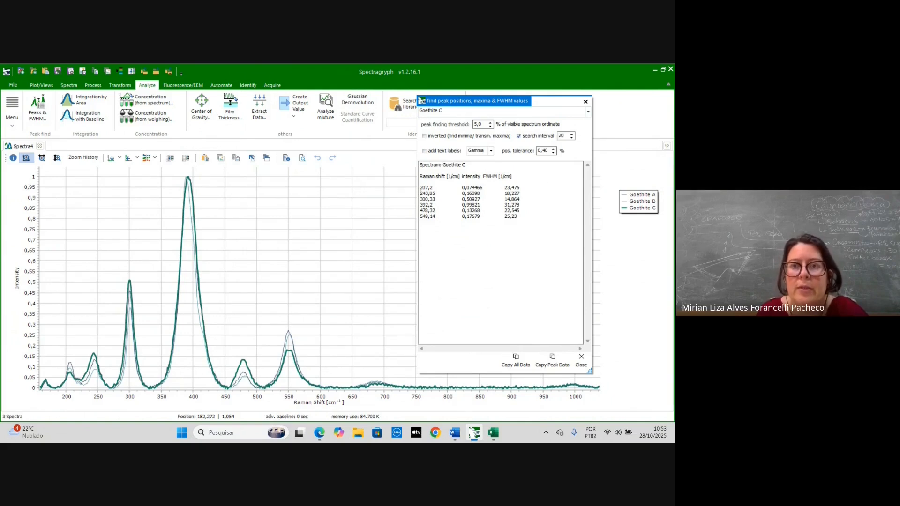
left_click(523, 113)
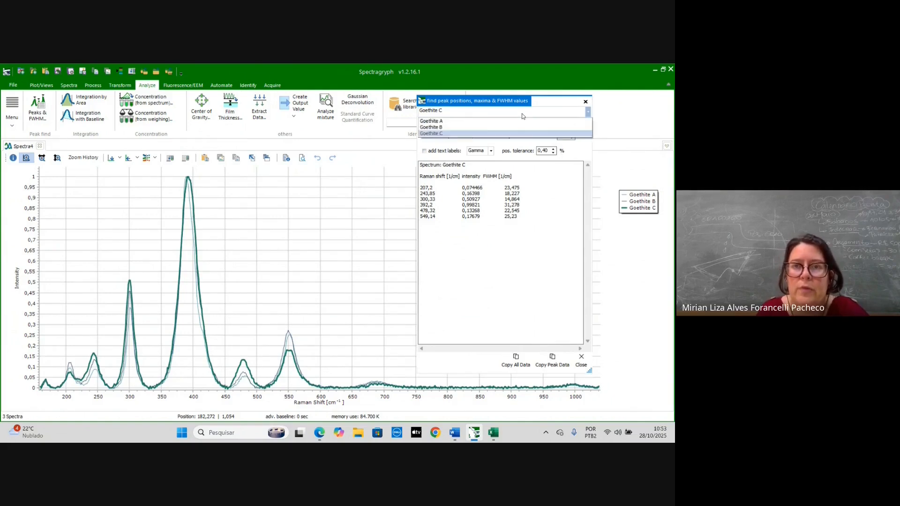
left_click(497, 127)
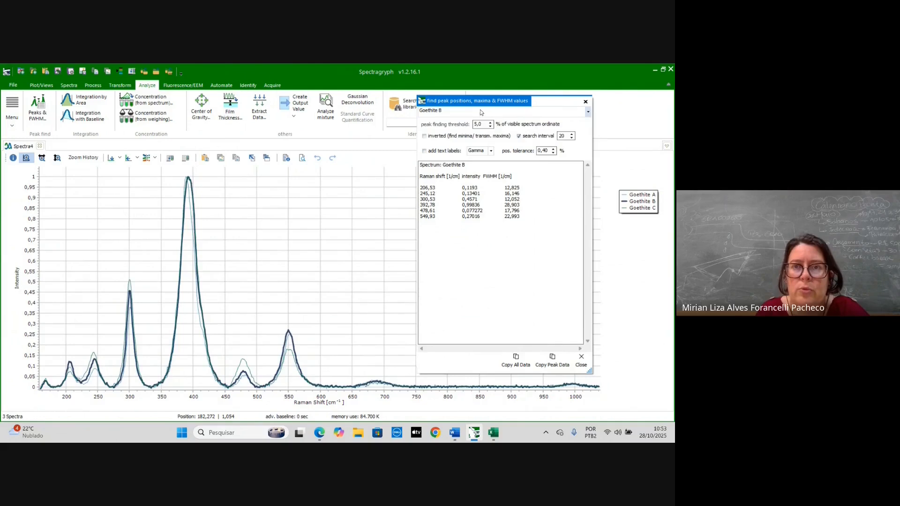
left_click(481, 112)
left_click(453, 123)
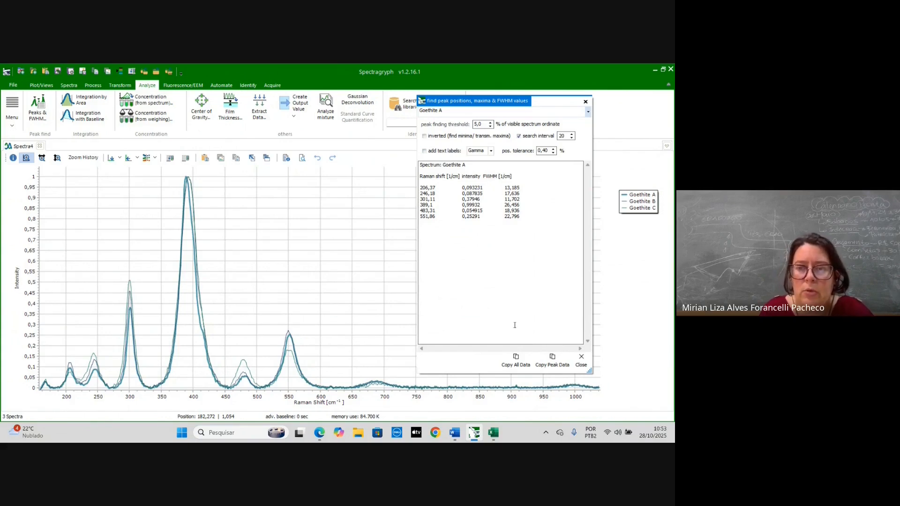
- Copy all peak data and paste it into the Excel workbook at cell H3
left_click(516, 361)
left_click(494, 386)
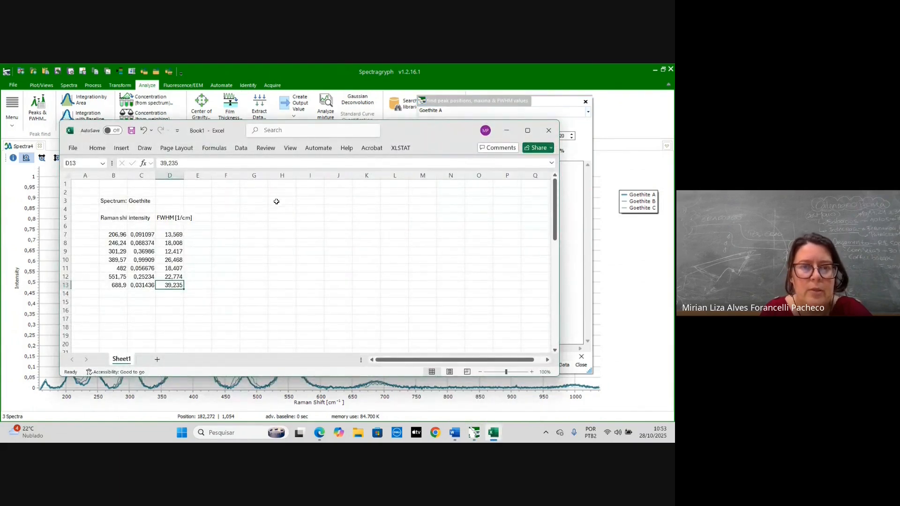
left_click(278, 199)
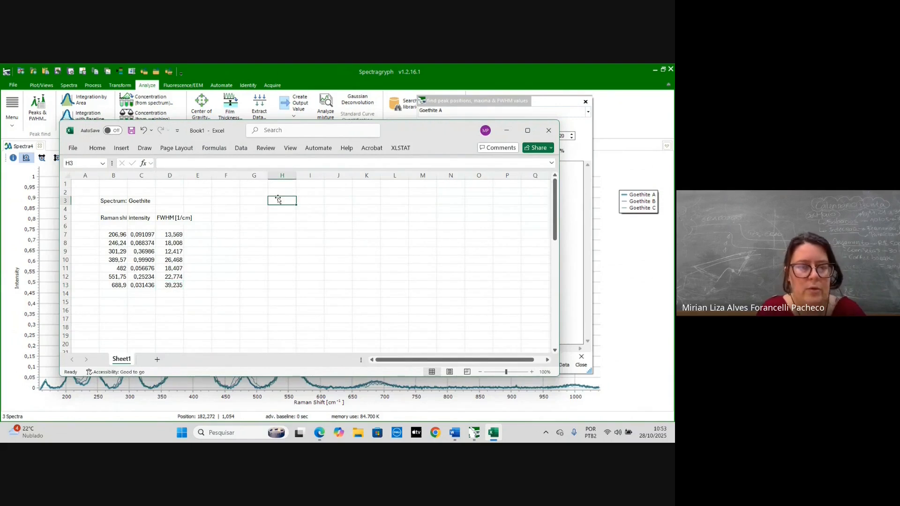
key("ctrl+v")
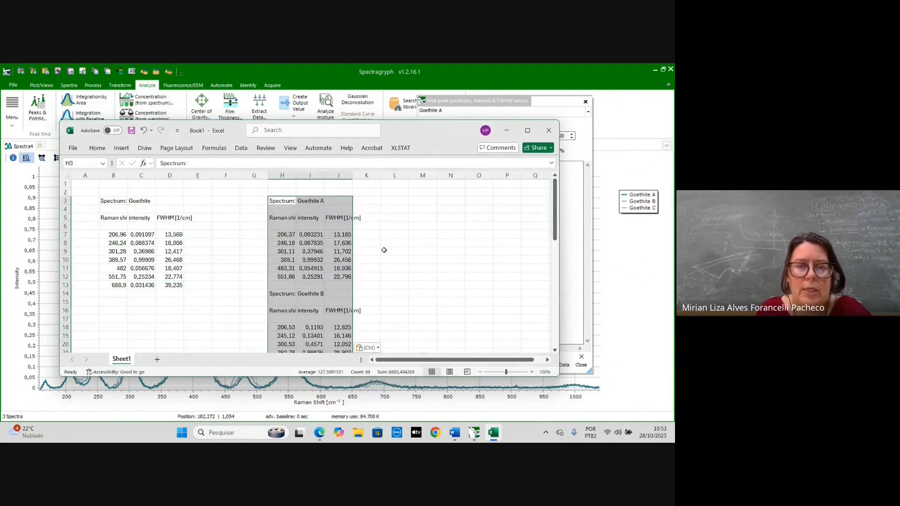
- Scroll through the pasted peak tables in Excel, then return and close the peak finder dialog
left_click(405, 261)
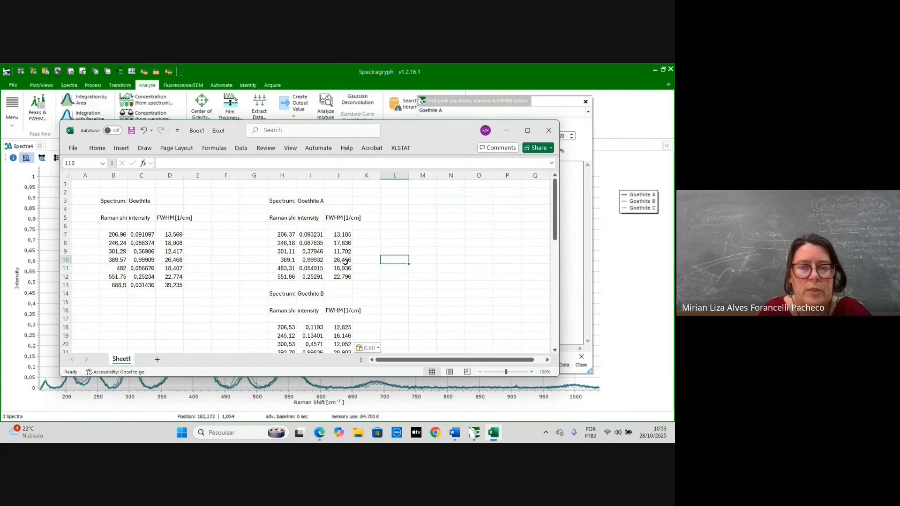
scroll(347, 265, "down", 3)
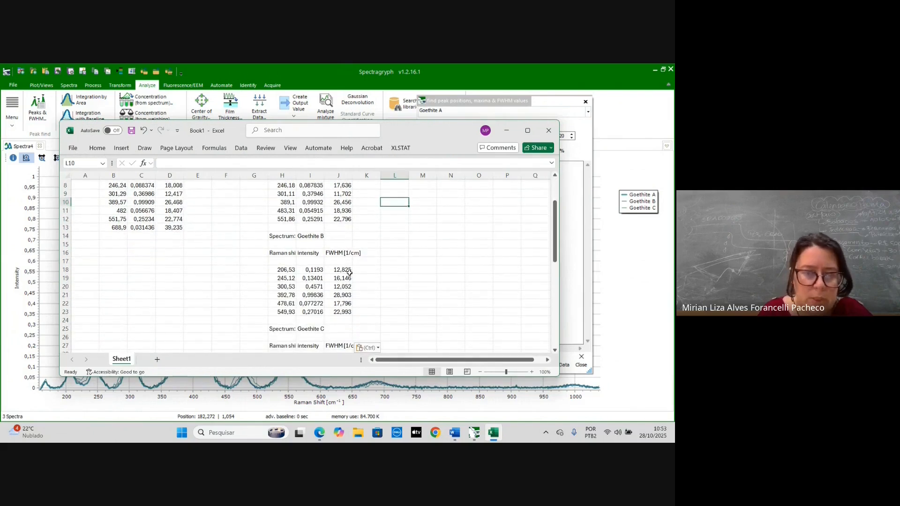
scroll(269, 261, "down", 1)
scroll(270, 263, "up", 3)
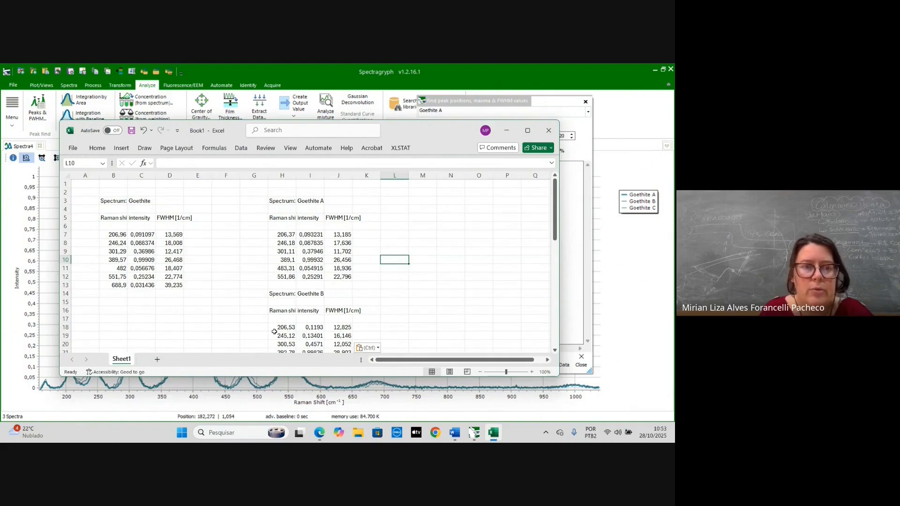
left_click(509, 131)
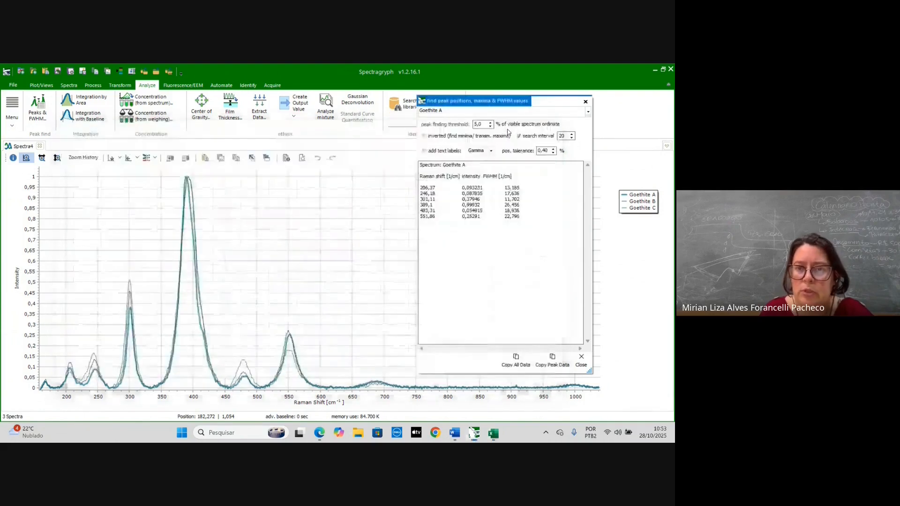
left_click(585, 102)
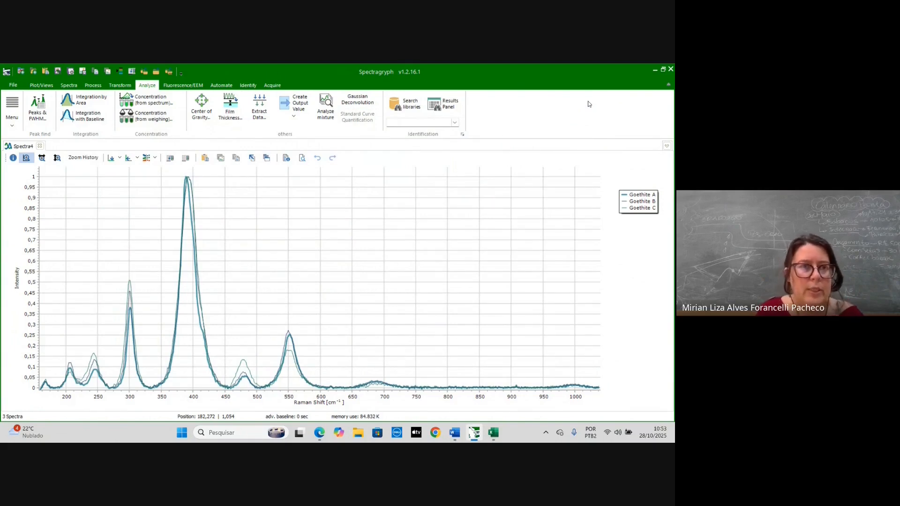
- Crop all spectra to the range 647.81–727.51 cm⁻¹ with Spectrum Part Cut off and close the dialog
left_click(70, 85)
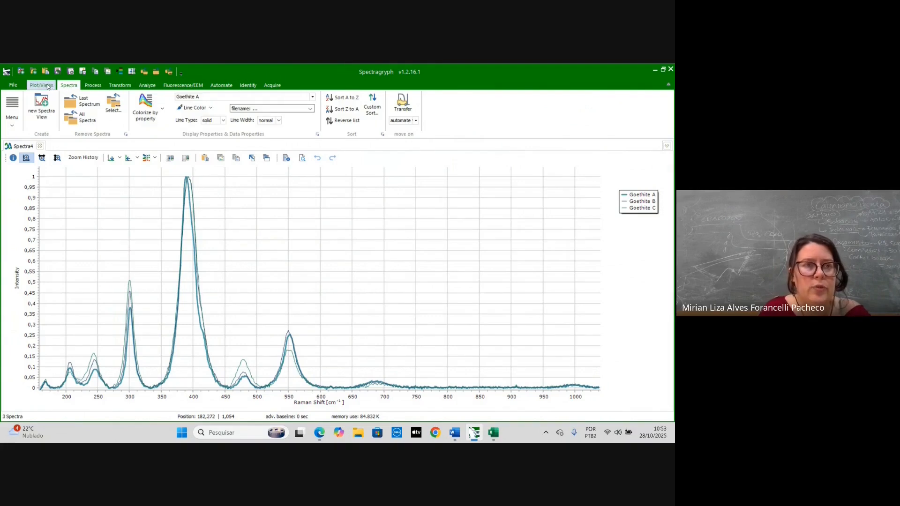
left_click(139, 84)
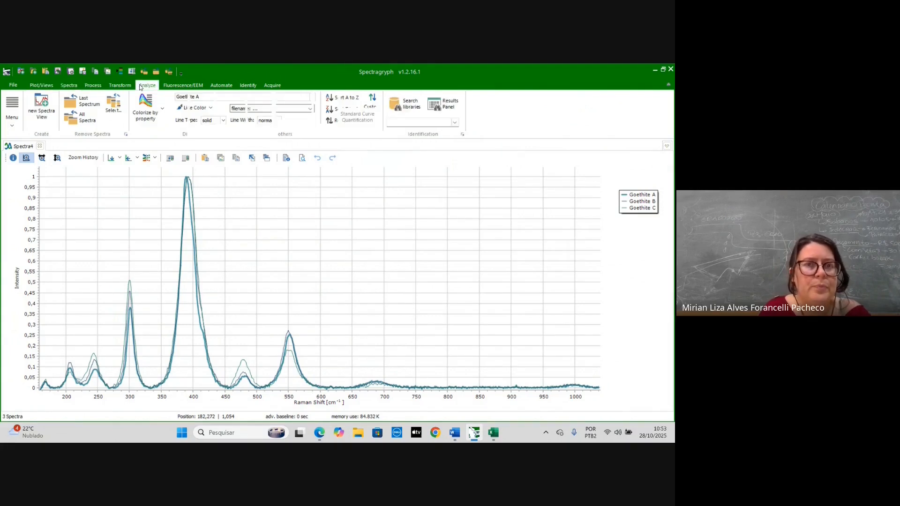
left_click(92, 85)
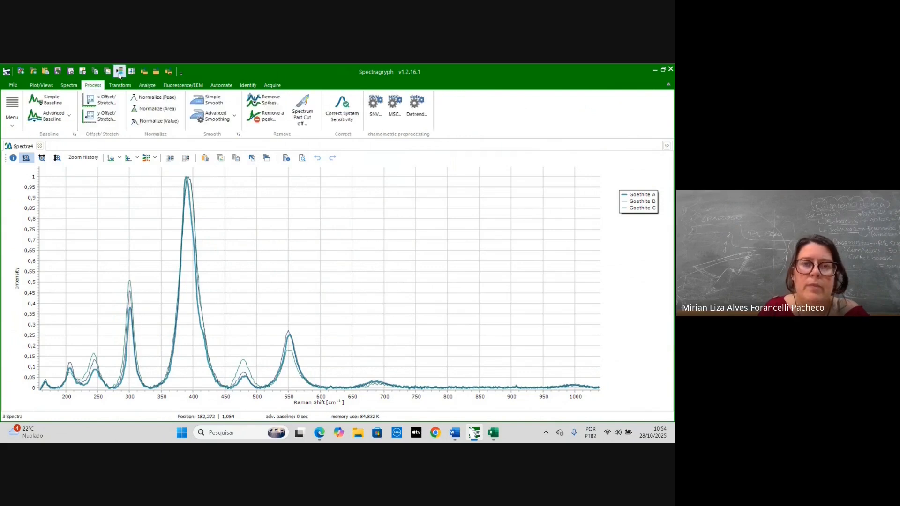
left_click(305, 99)
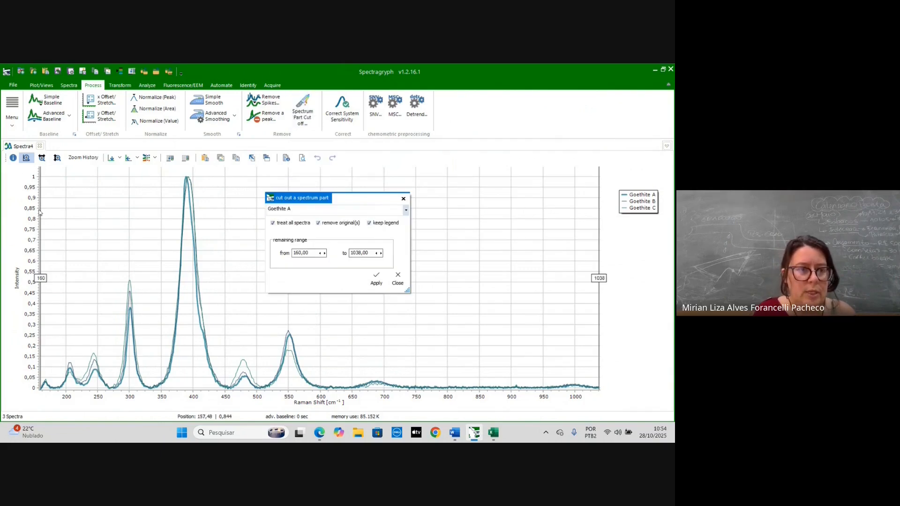
left_click_drag(39, 213, 350, 255)
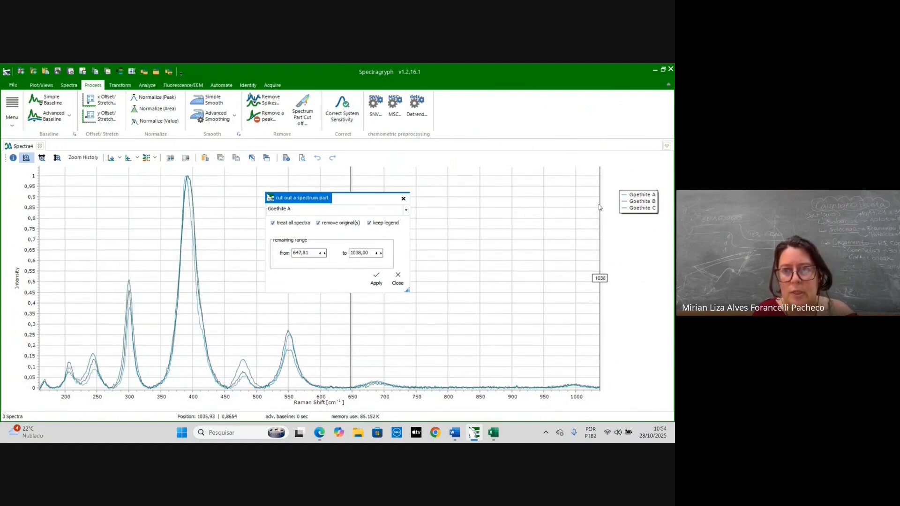
mouse_move(599, 208)
left_mouse_down()
mouse_move(397, 228)
mouse_move(401, 237)
left_mouse_up()
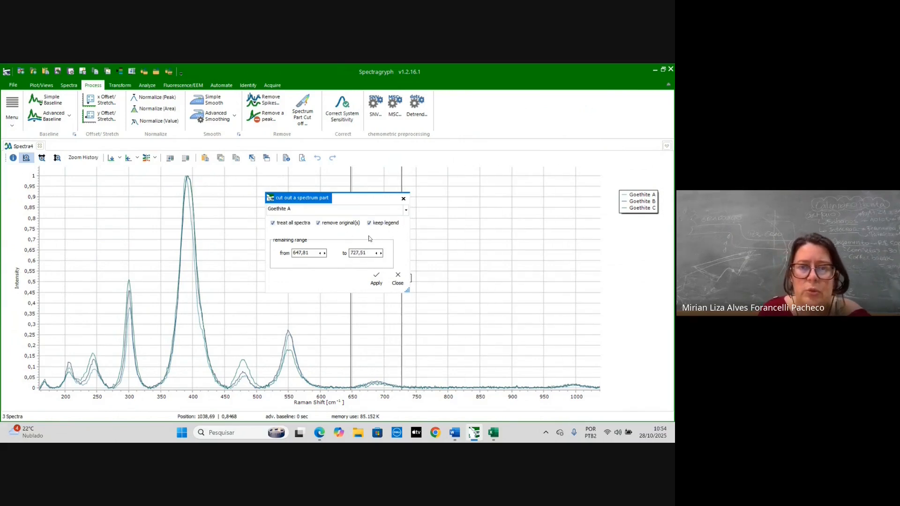
left_click(375, 279)
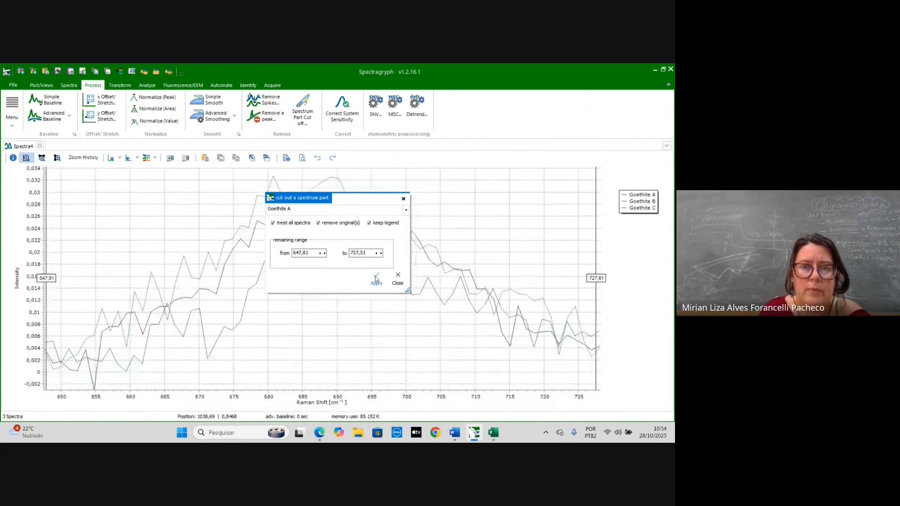
left_click(403, 198)
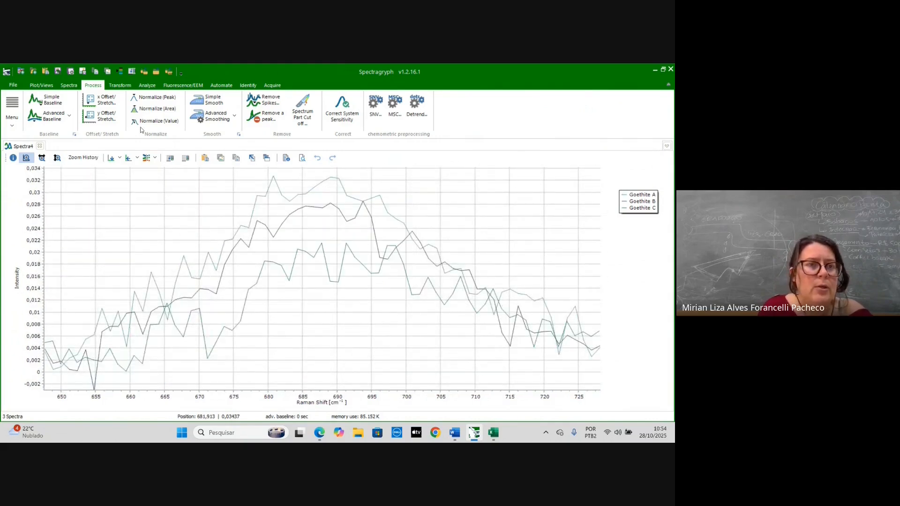
- Run the peak and FWHM finder on the cropped 647–728 cm⁻¹ region
left_click(146, 85)
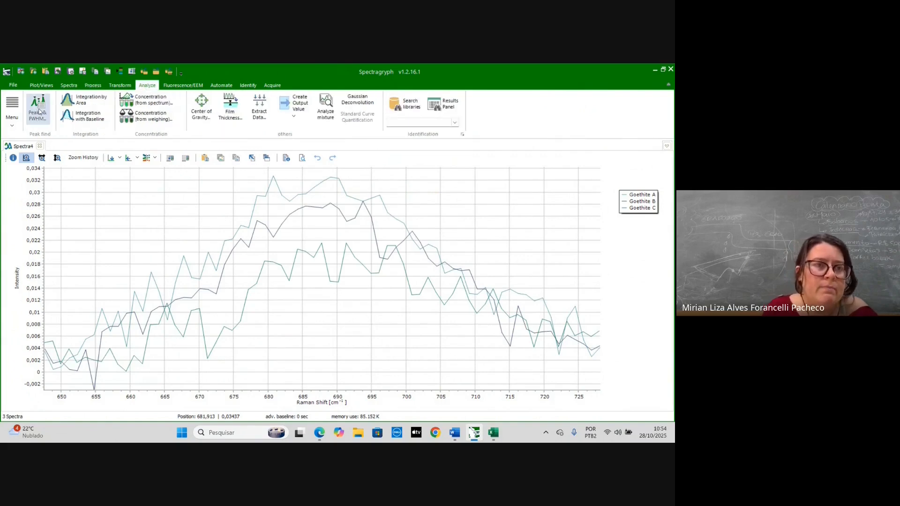
left_click(39, 110)
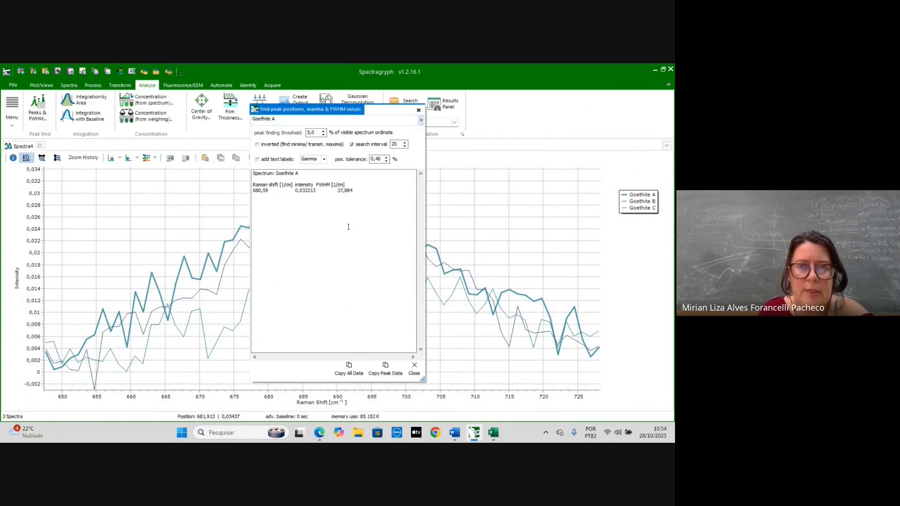
- Copy all peak data for the cropped region and paste it into the Excel workbook at cell M7
left_click(420, 120)
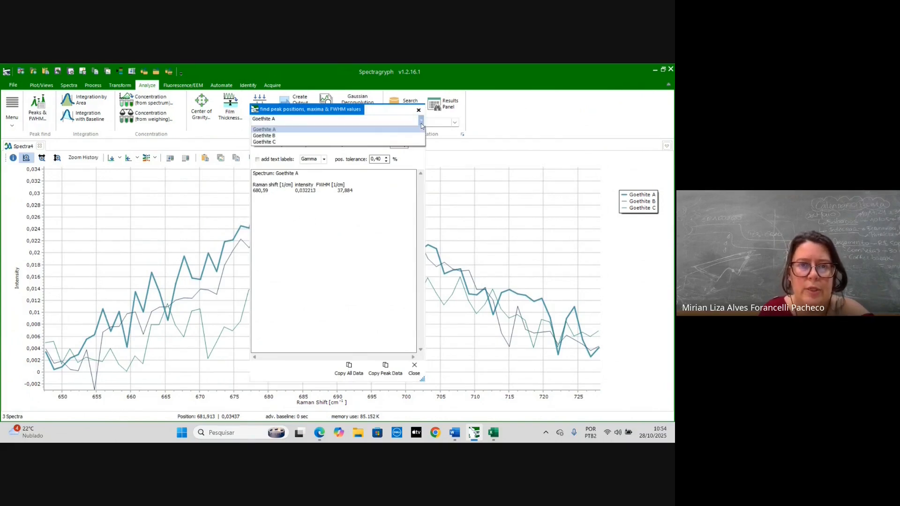
left_click(394, 137)
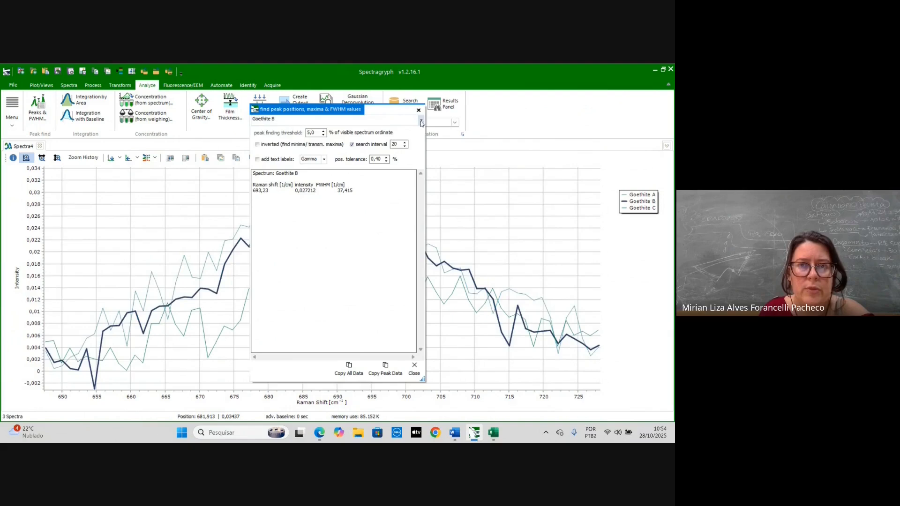
left_click(421, 121)
left_click(399, 142)
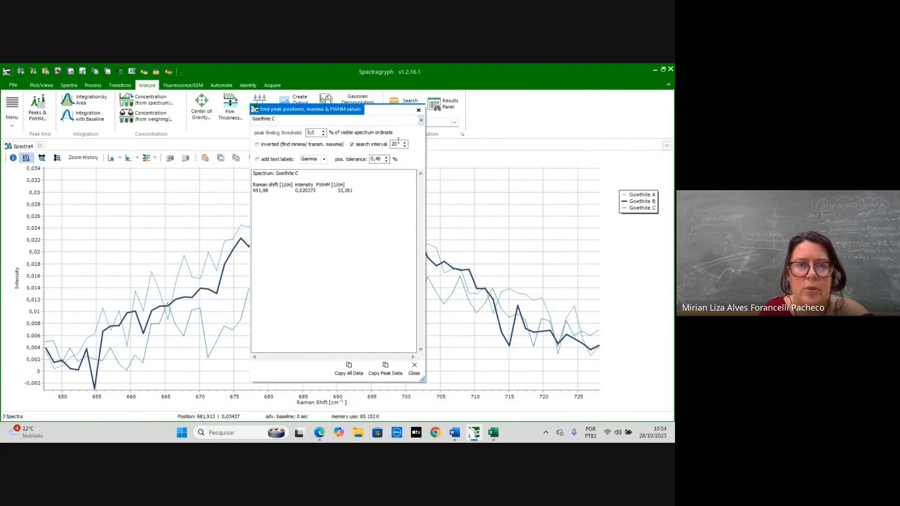
left_click(356, 374)
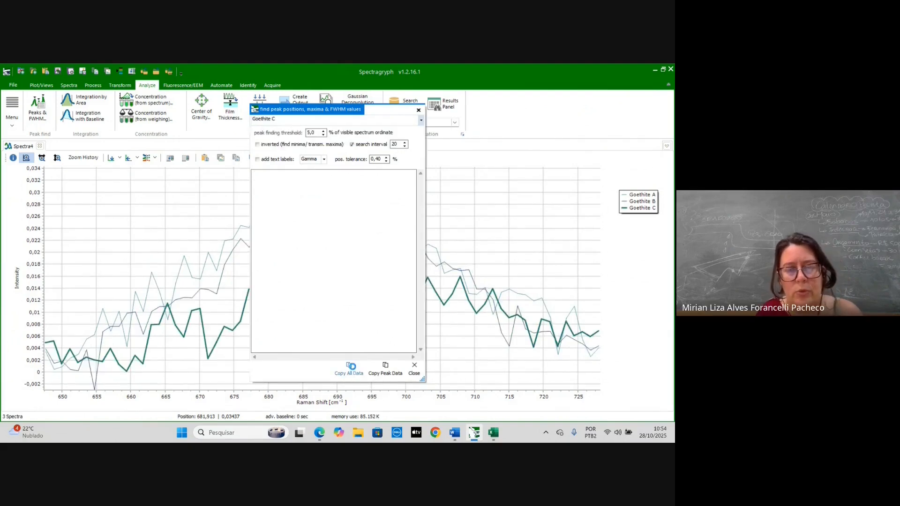
left_click(493, 433)
left_click(451, 308)
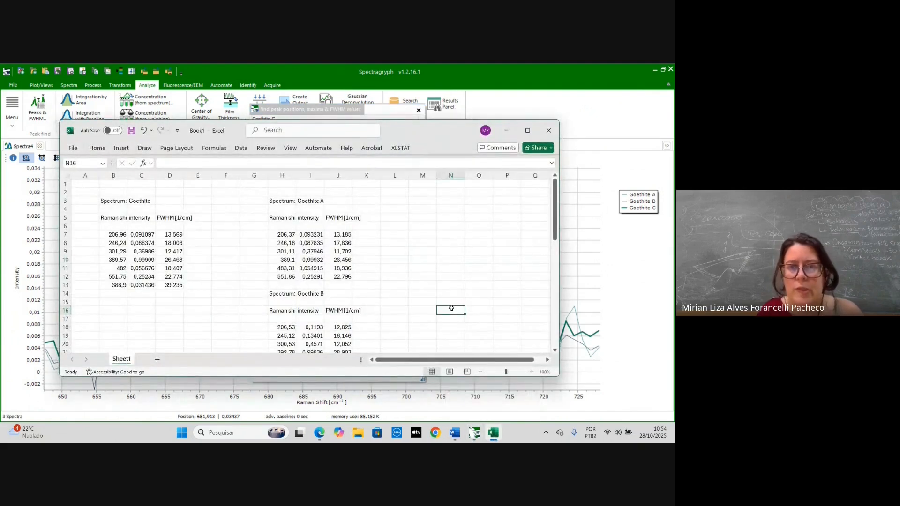
left_click(424, 232)
type("Spectrum:\tGoethite A  Raman shi\tintensity\tFWHM [1/cm] 689,59\t0,032213\t37,884  Spectrum:\tGoethite B  Raman shi\tintensity\tFWHM [1/cm] 693,23\t0,027212\t37,415  Spectrum:\tGoethite C  Raman shi\tintensity\tFWHM [1/cm] 691,98\t0,020273\t33,261")
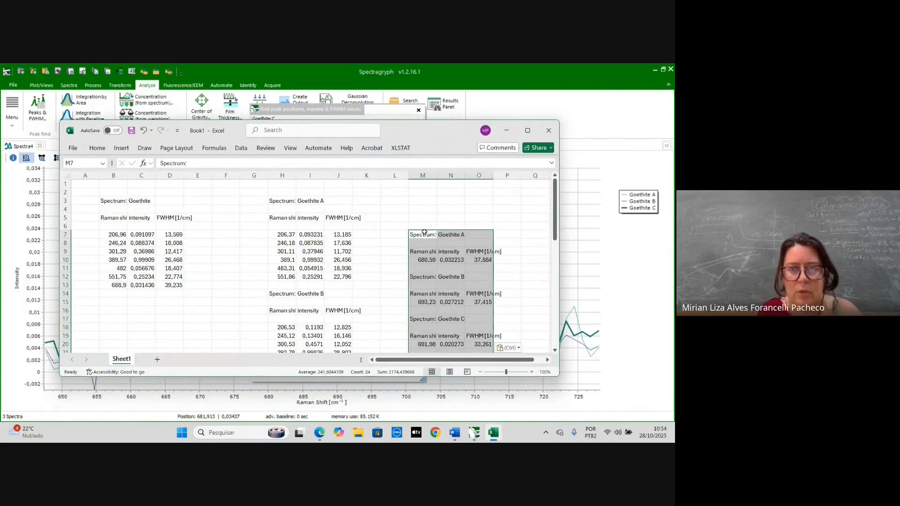
- Scroll through the newly pasted peak values in Excel, then return and close the peak finder dialog
scroll(424, 231, "down", 2)
scroll(424, 232, "up", 1)
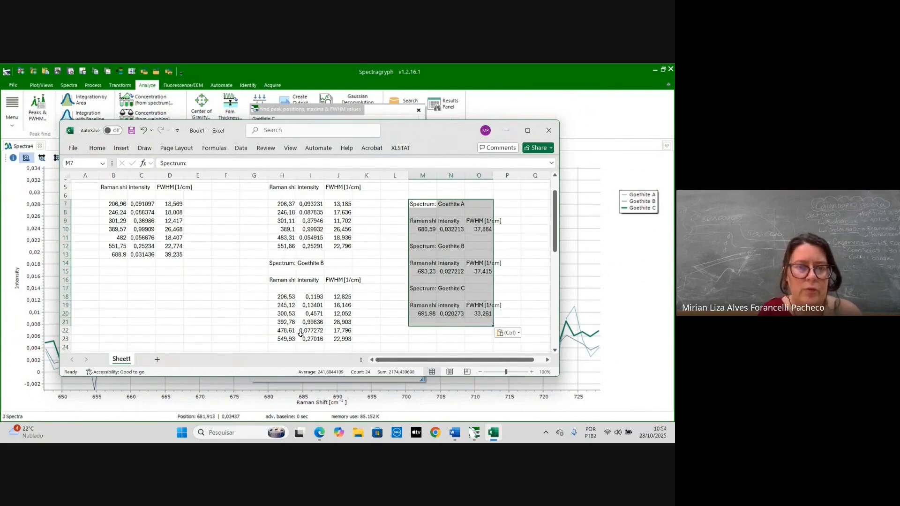
scroll(300, 334, "down", 3)
scroll(300, 334, "up", 4)
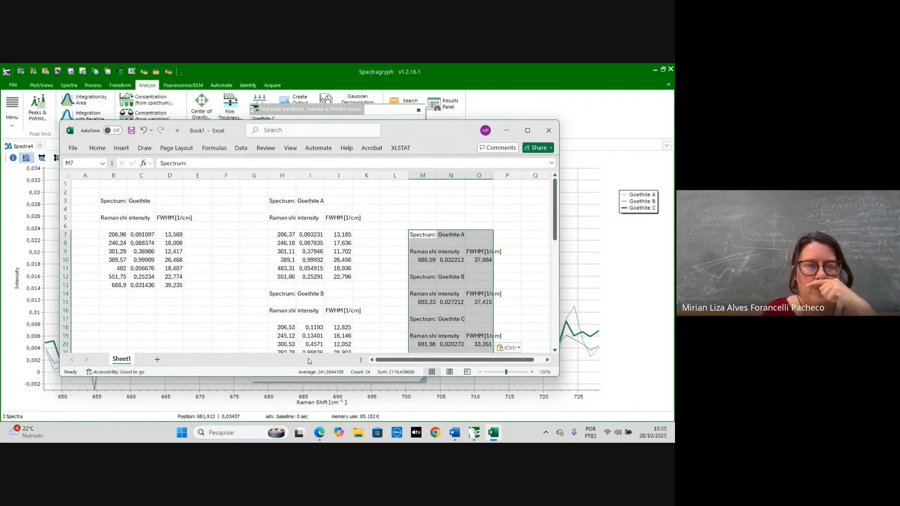
left_click(506, 130)
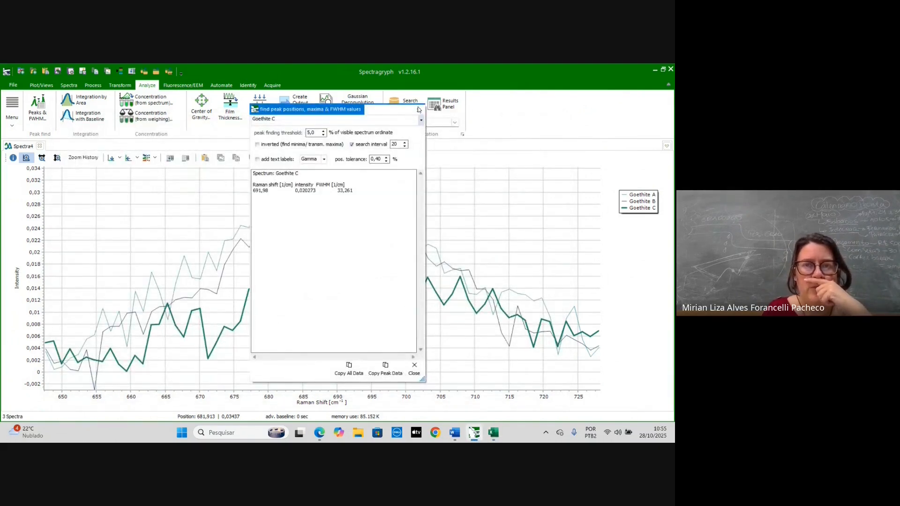
left_click(418, 110)
- Undo the crop to restore the full spectral range and stack the three spectra vertically
left_click(317, 159)
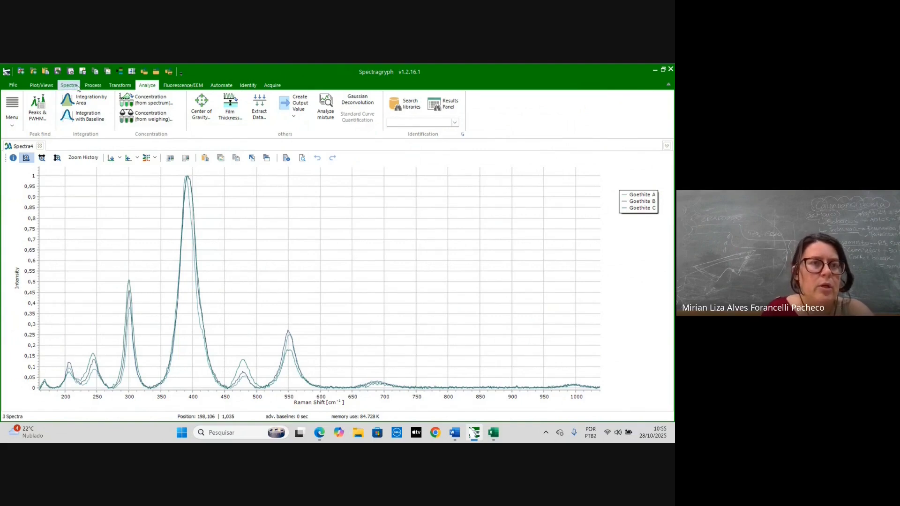
left_click(42, 84)
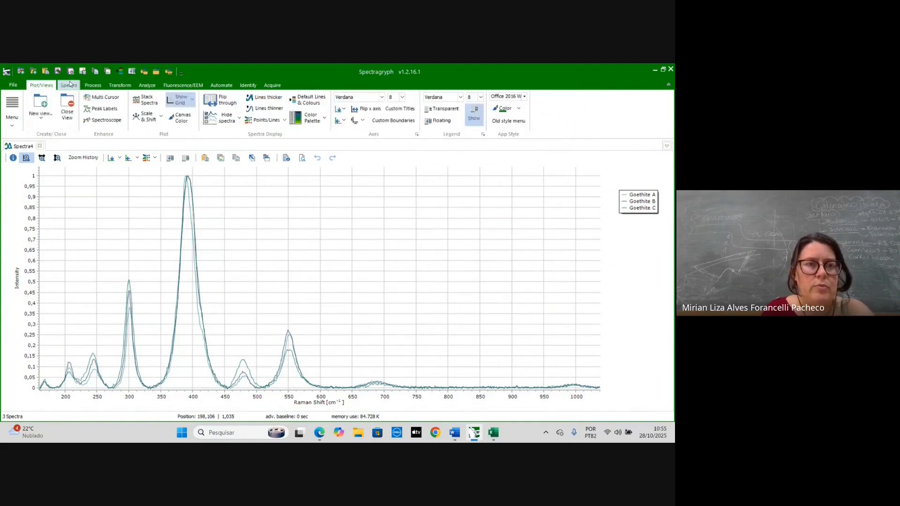
left_click(136, 100)
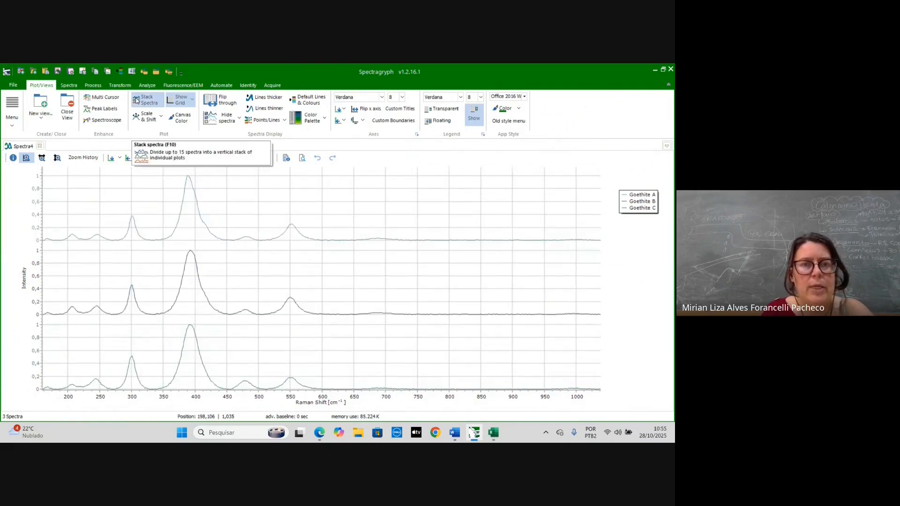
- Adjust the spectrum line thickness, ending one step thicker than the default
left_click(269, 101)
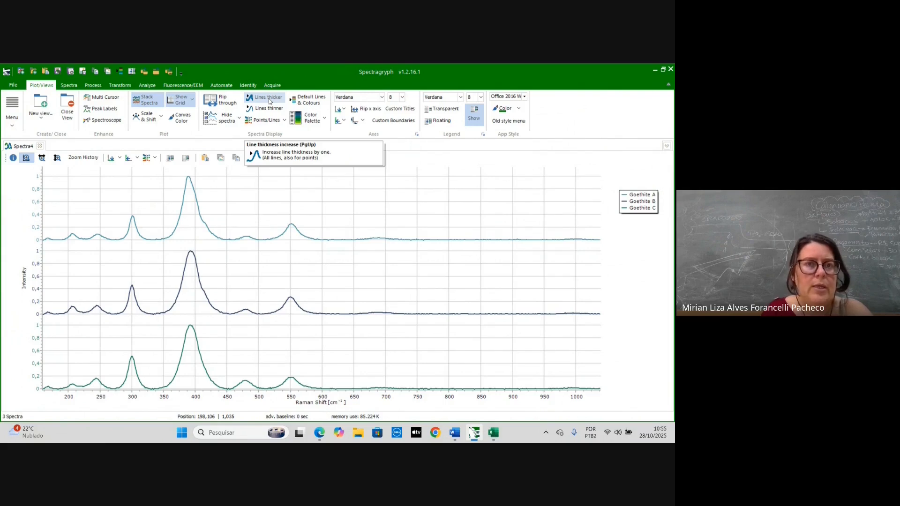
left_click(265, 110)
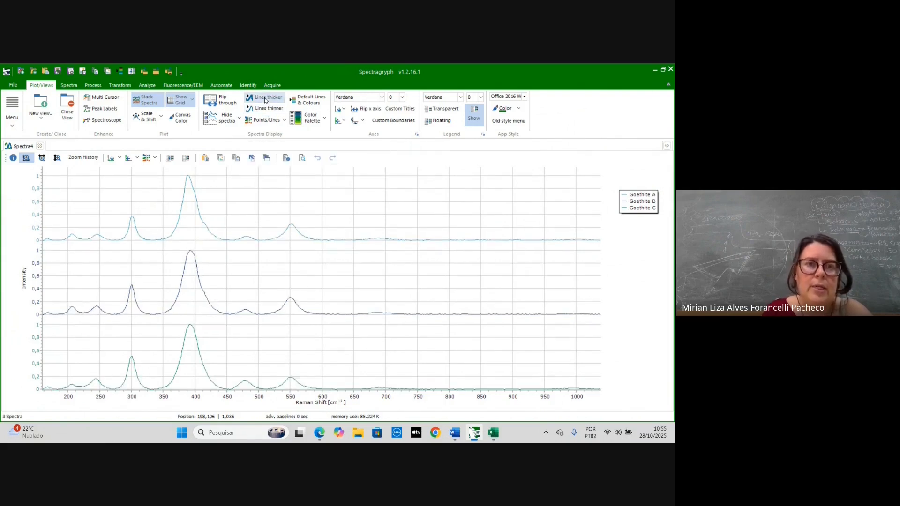
left_click(264, 97)
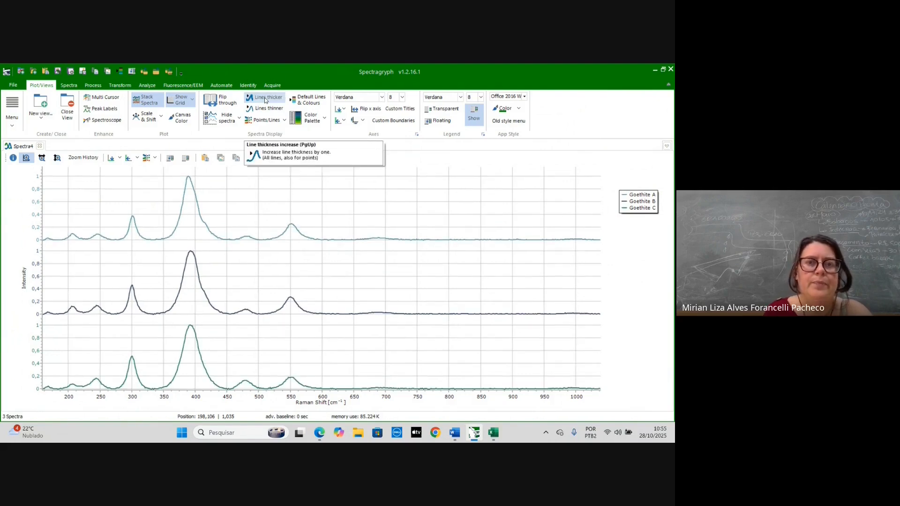
left_click(264, 98)
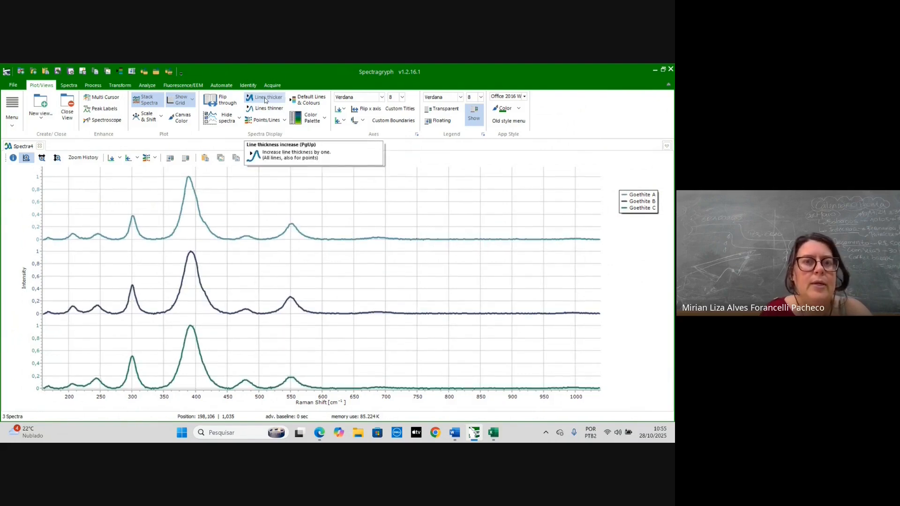
left_click(266, 109)
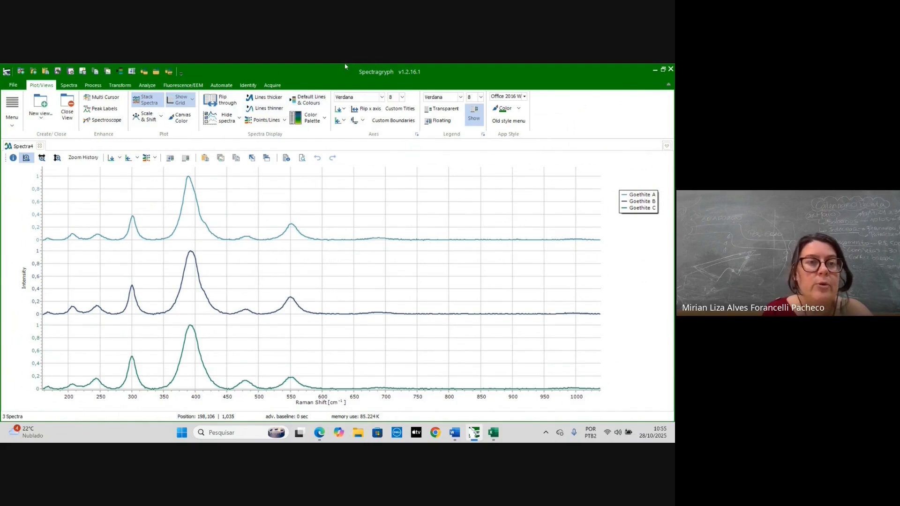
- Apply Savitzky-Golay smoothing with interval 10 and polynomial order 3 to all spectra, then undo it
left_click(145, 86)
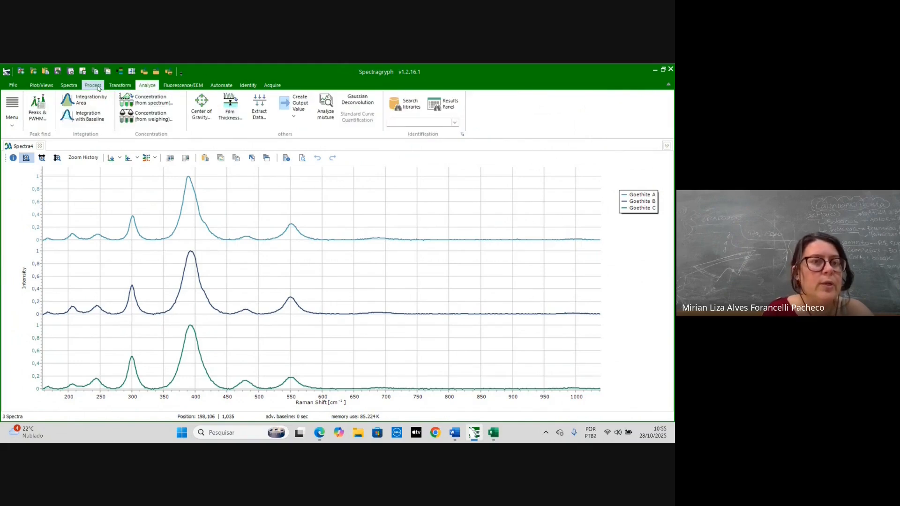
left_click(93, 85)
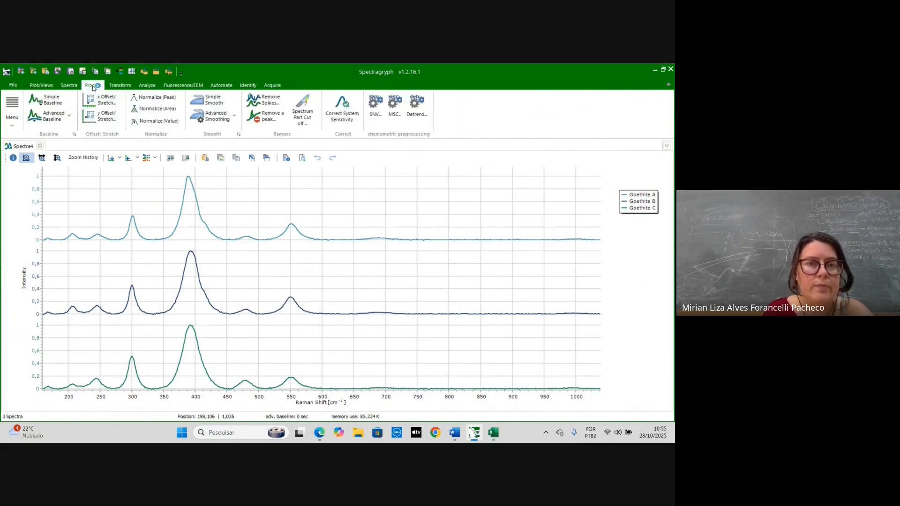
left_click(235, 117)
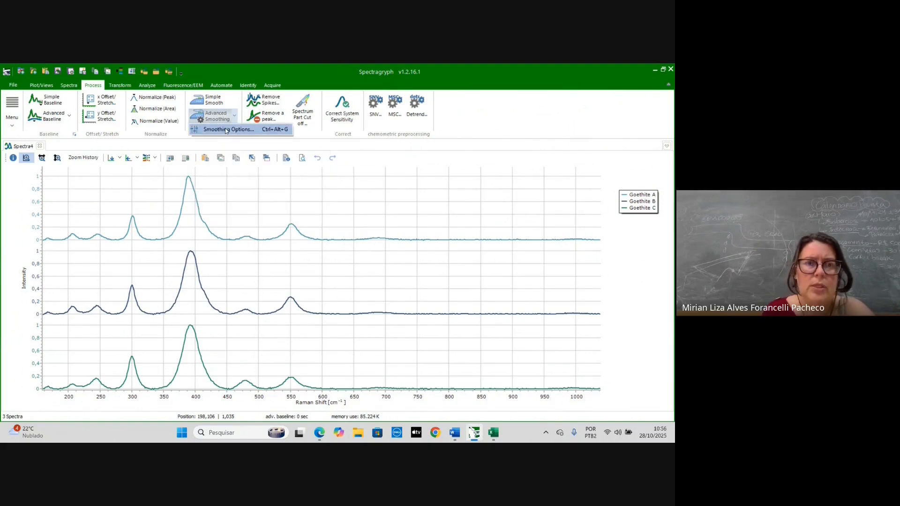
left_click(225, 130)
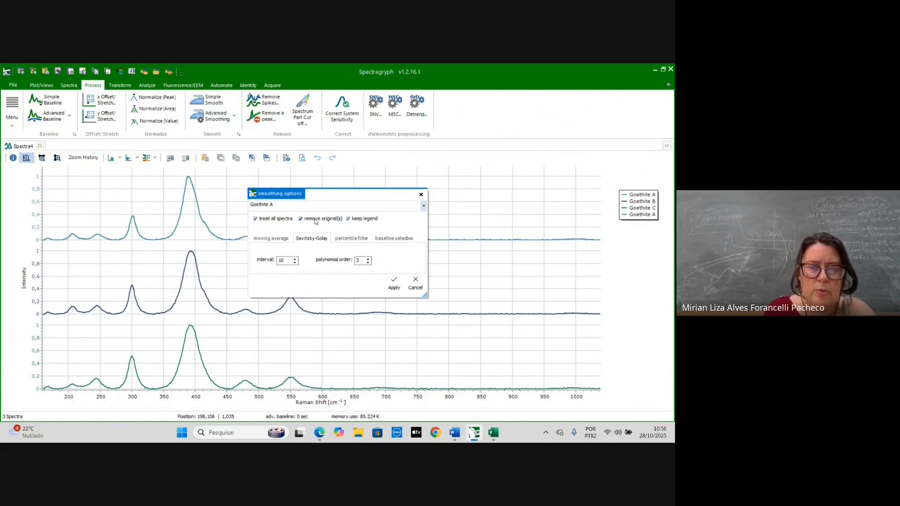
left_click(393, 282)
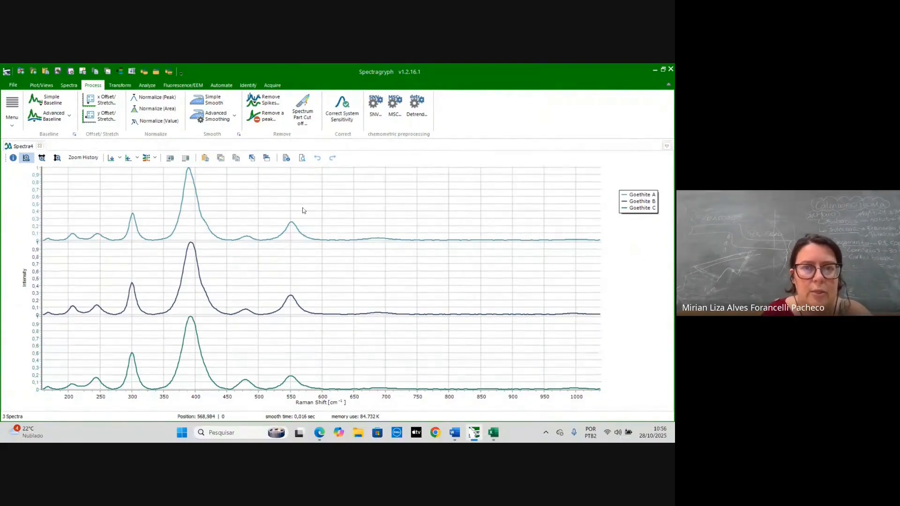
left_click(323, 161)
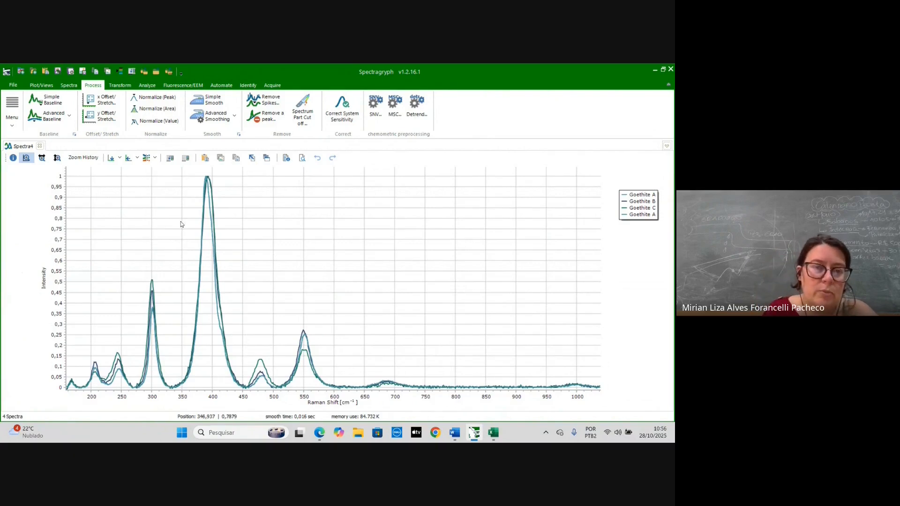
- Remove the duplicate fourth Goethite A spectrum from the plot
left_click(69, 85)
left_click(50, 85)
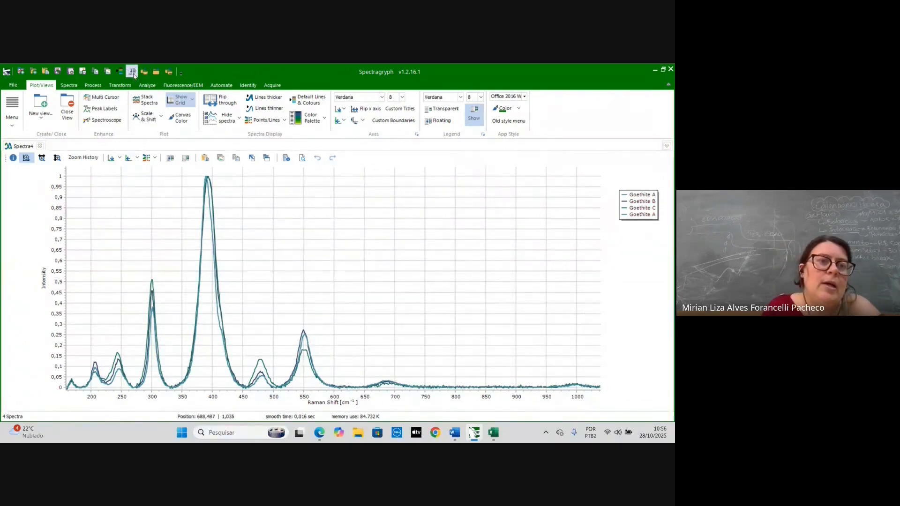
left_click(69, 86)
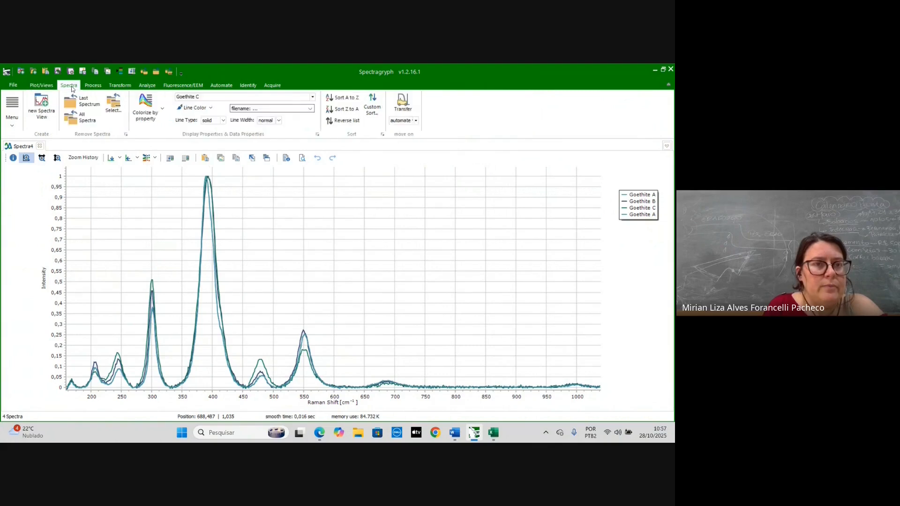
left_click(112, 109)
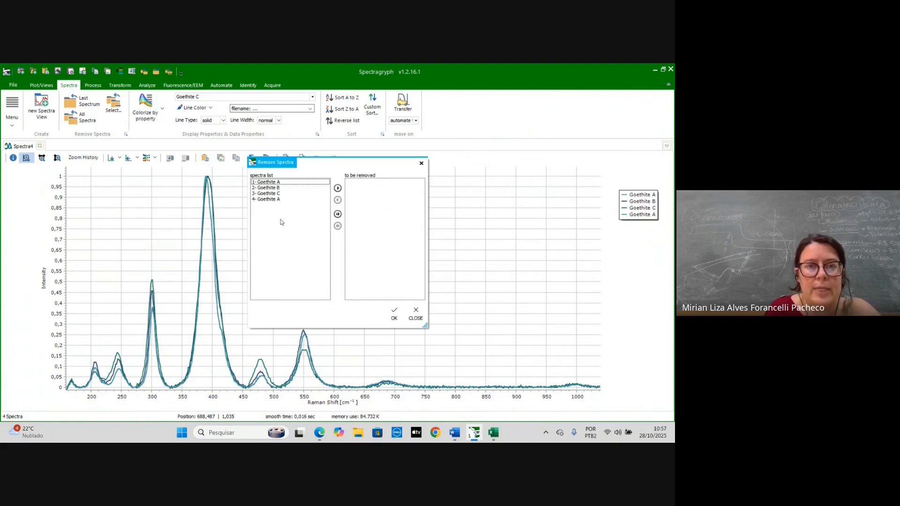
left_click(267, 200)
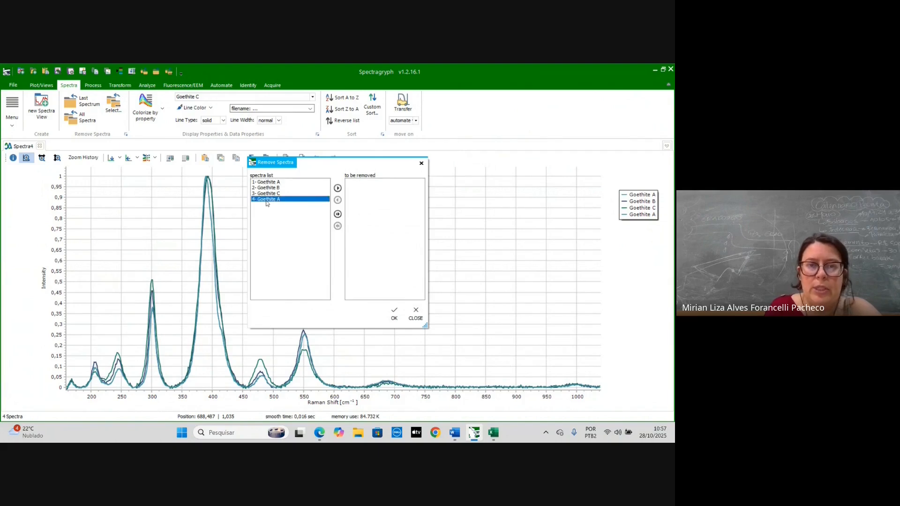
left_click(337, 188)
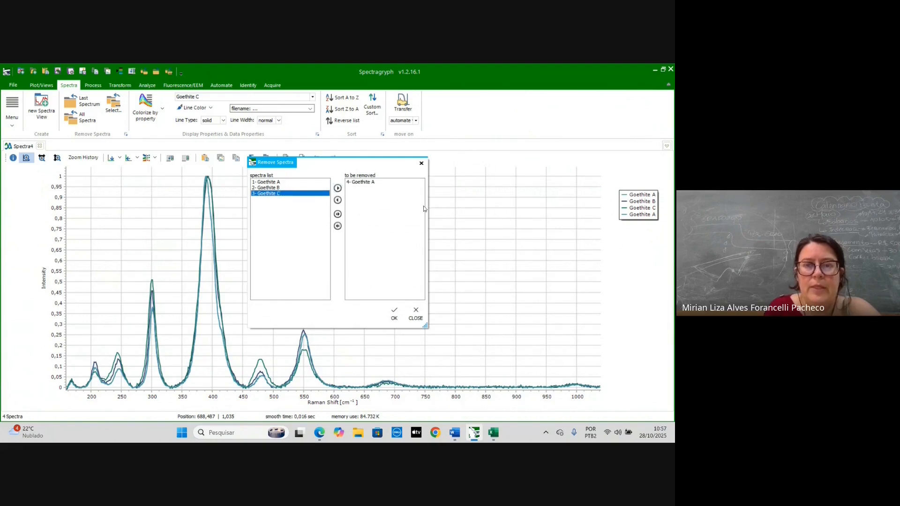
left_click(394, 312)
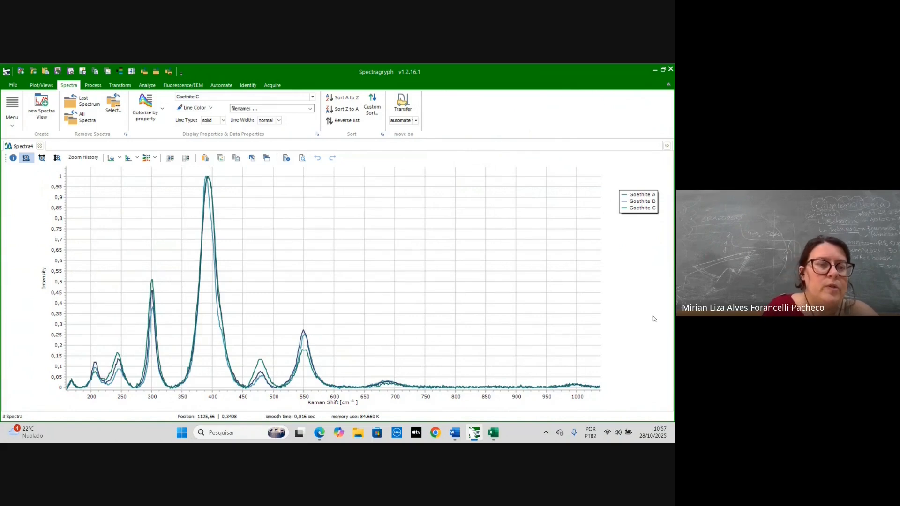
- Save the processed spectra as a Spectragryph binary file named tratamento_goethita in the workshop_paleometria folder
left_click(14, 87)
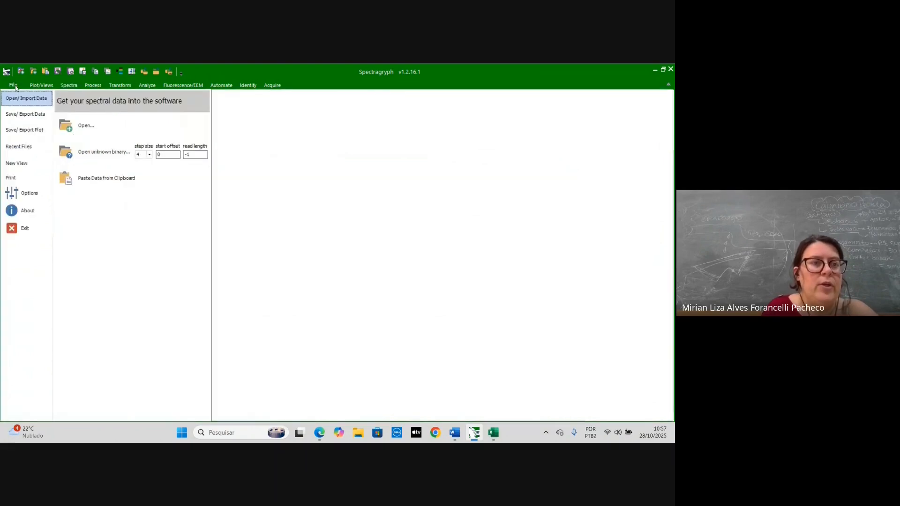
left_click(23, 119)
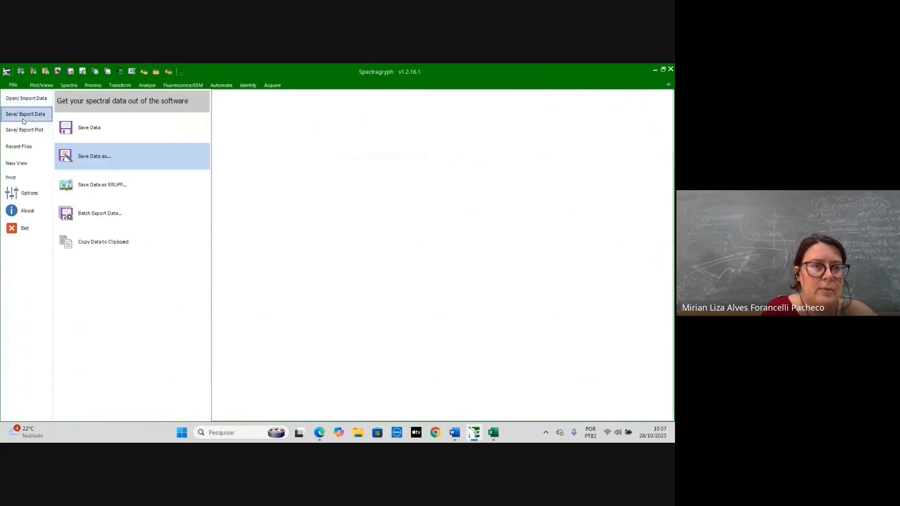
left_click(90, 160)
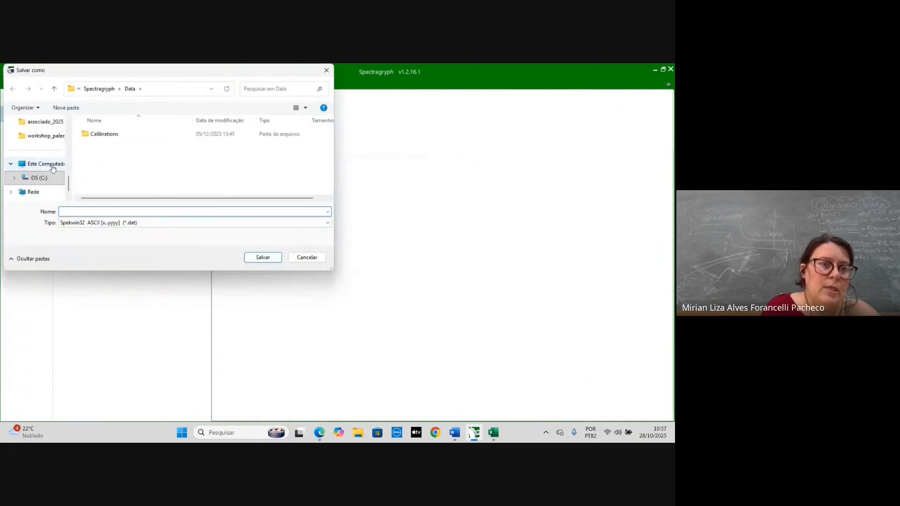
left_click(47, 136)
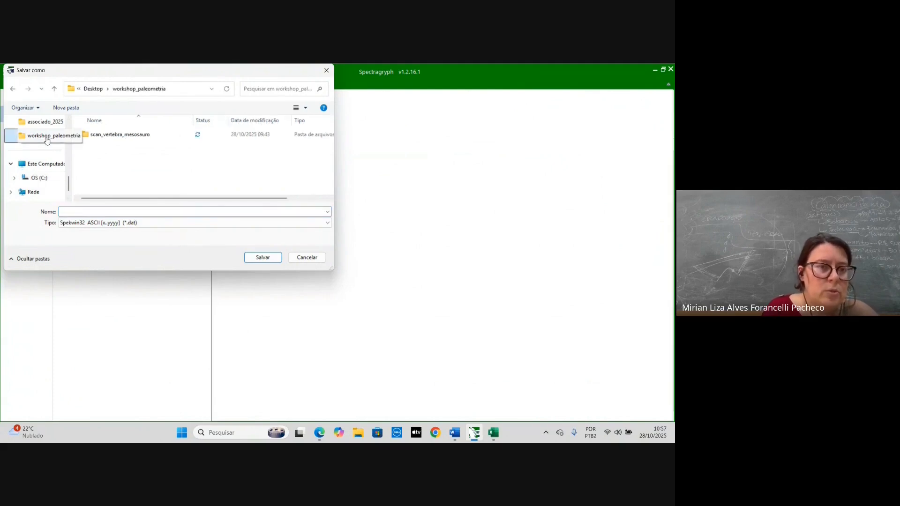
left_click(98, 211)
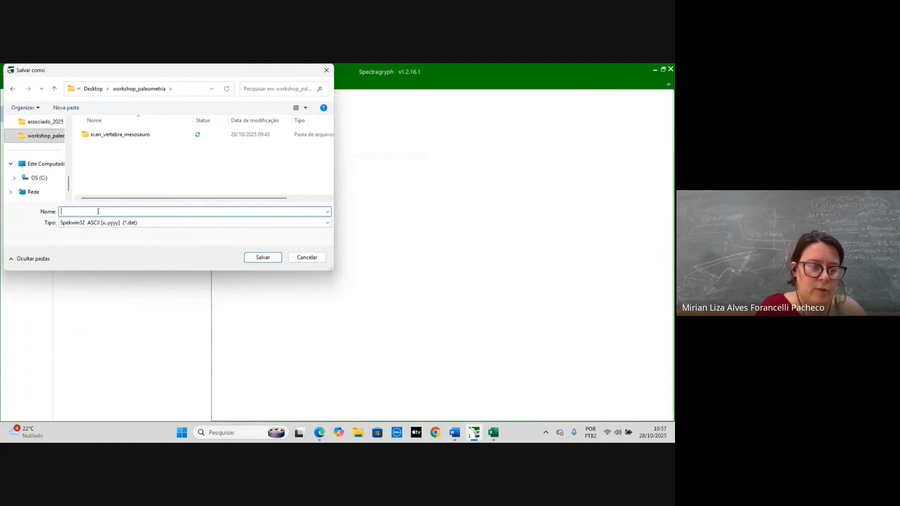
type("tratamento")
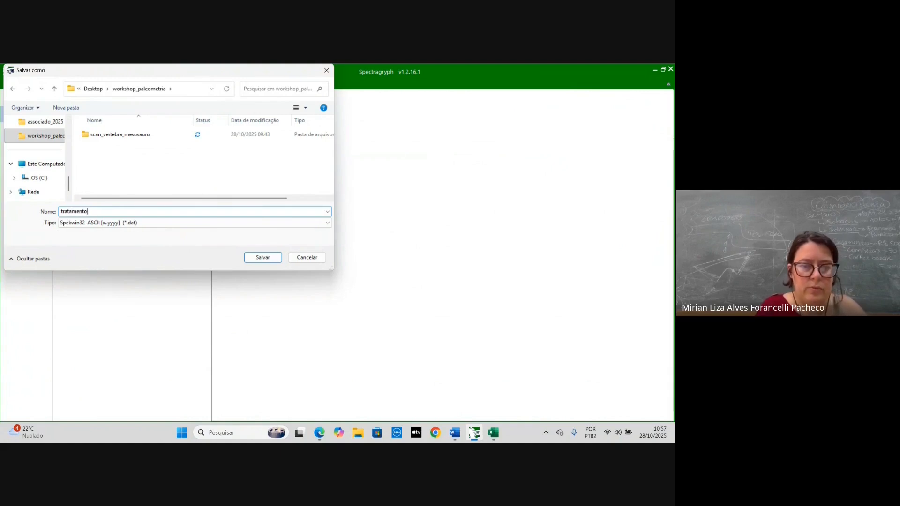
type("_goethita")
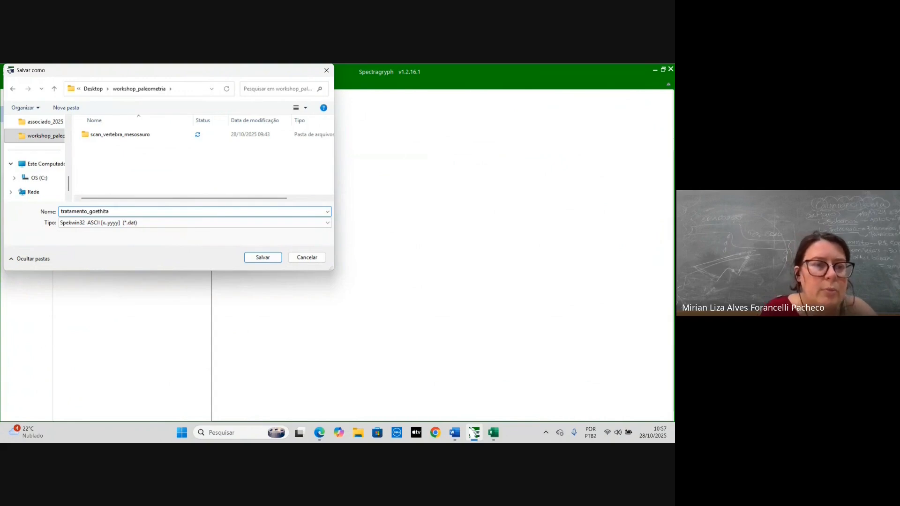
left_click(136, 223)
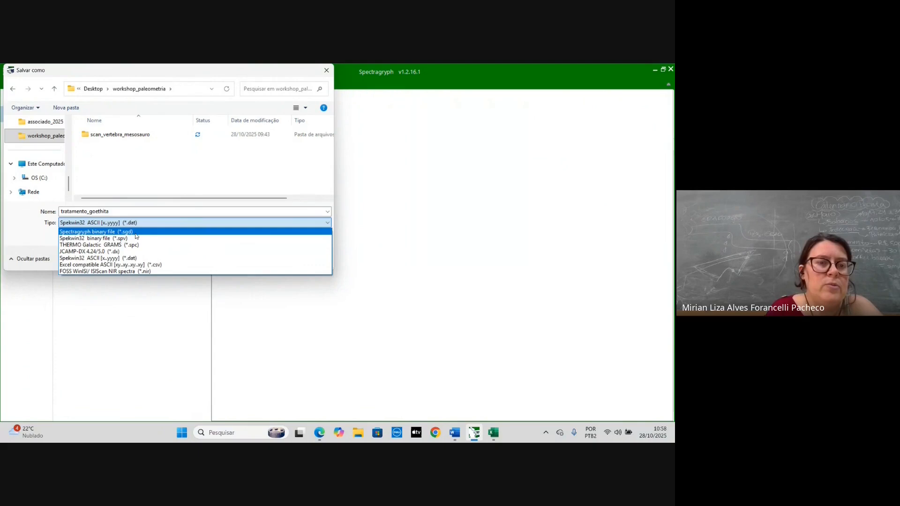
left_click(136, 236)
left_click(274, 260)
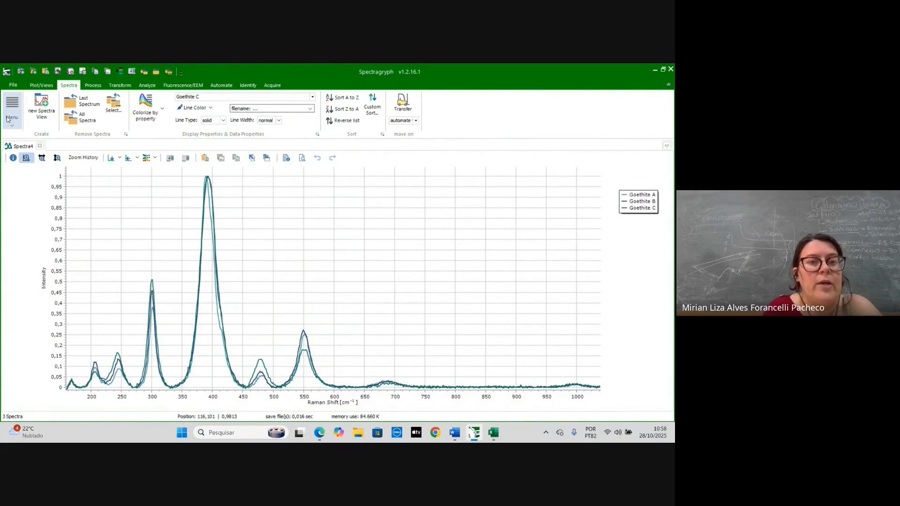
- Export the plot as a PNG image named tratamento_goethita in the same workshop_paleometria folder
left_click(12, 85)
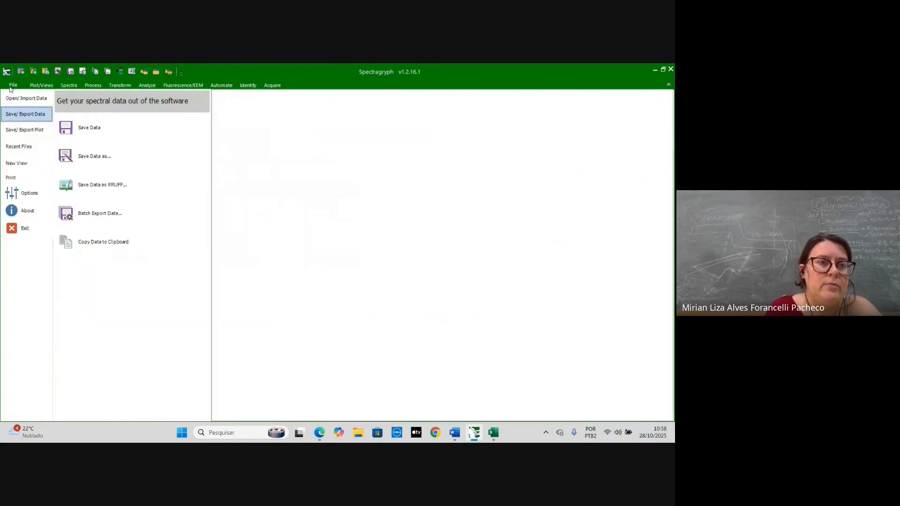
left_click(13, 133)
left_click(104, 132)
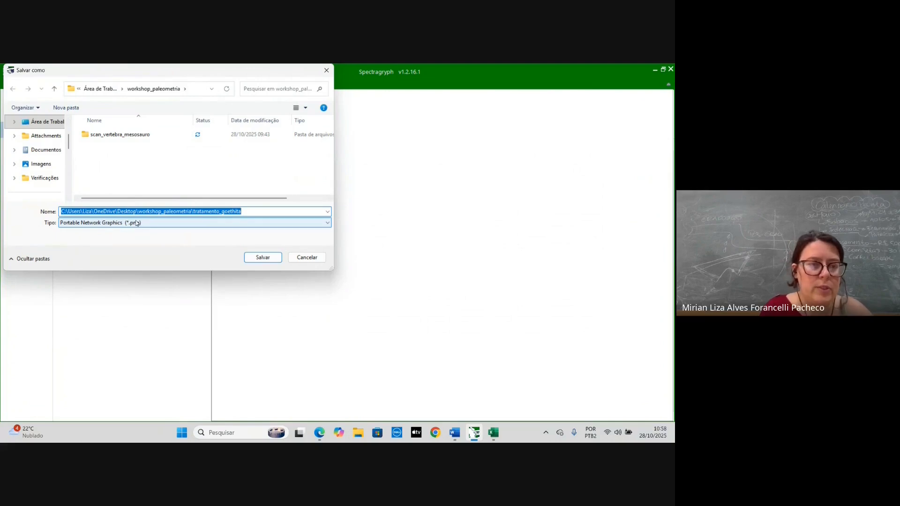
type("t")
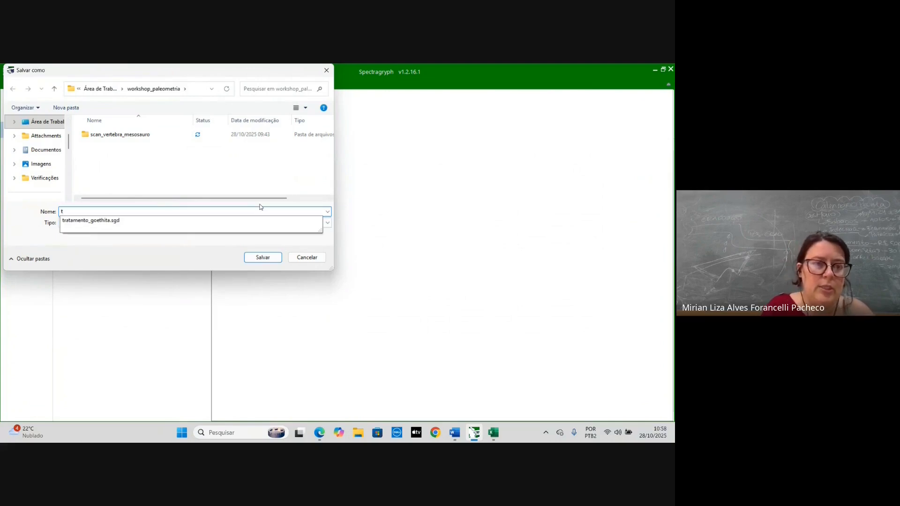
left_click(171, 220)
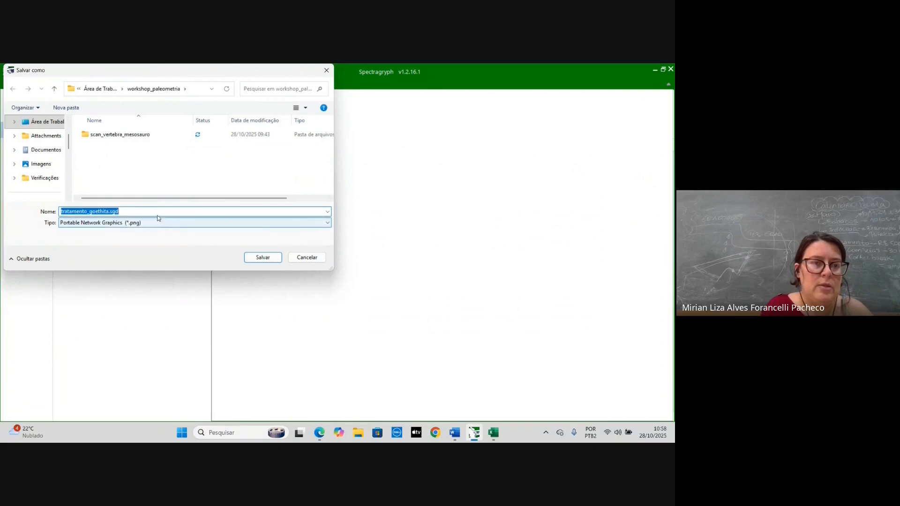
left_click(157, 212)
key("BackSpace")
key("BackSpace")
key("BackSpace")
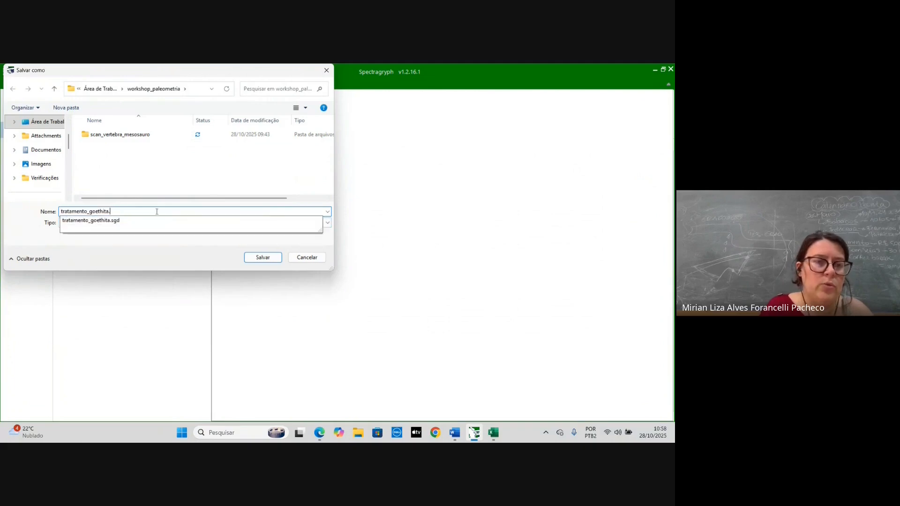
left_click(199, 178)
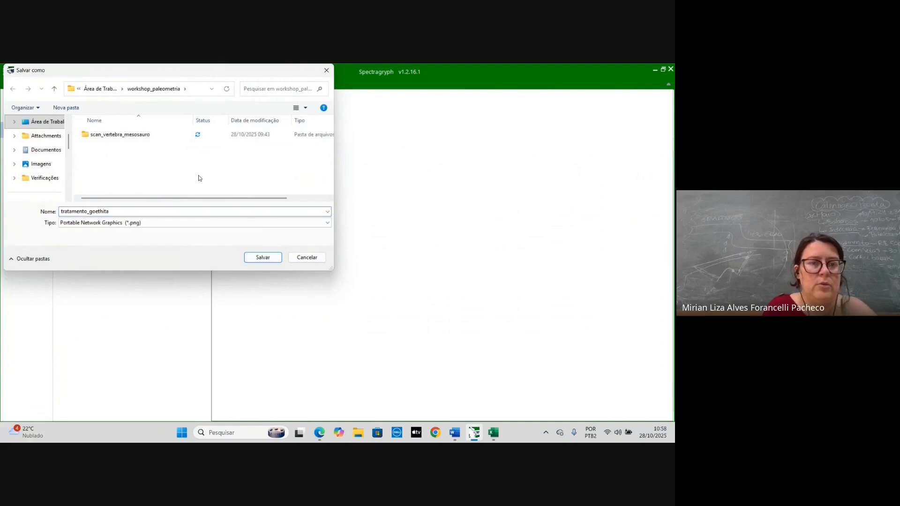
left_click(276, 257)
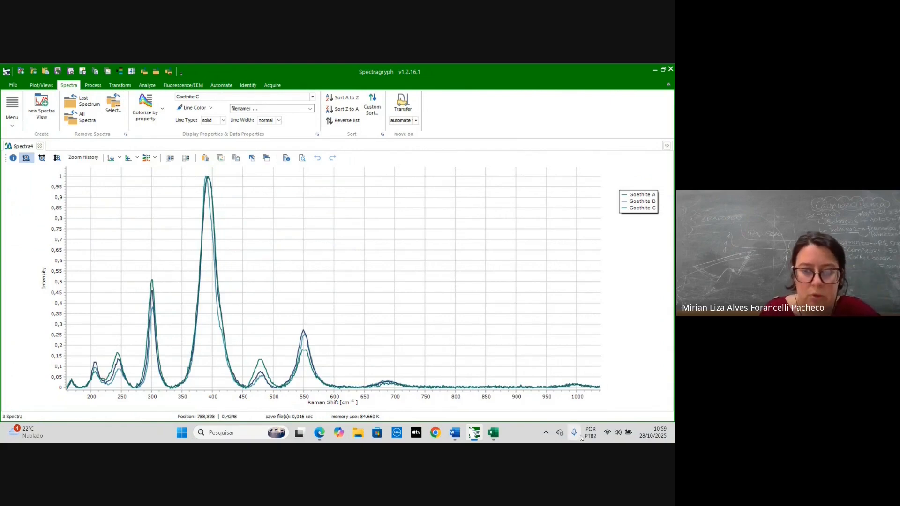
- Switch to the Google Meet window in the browser
mouse_move(319, 440)
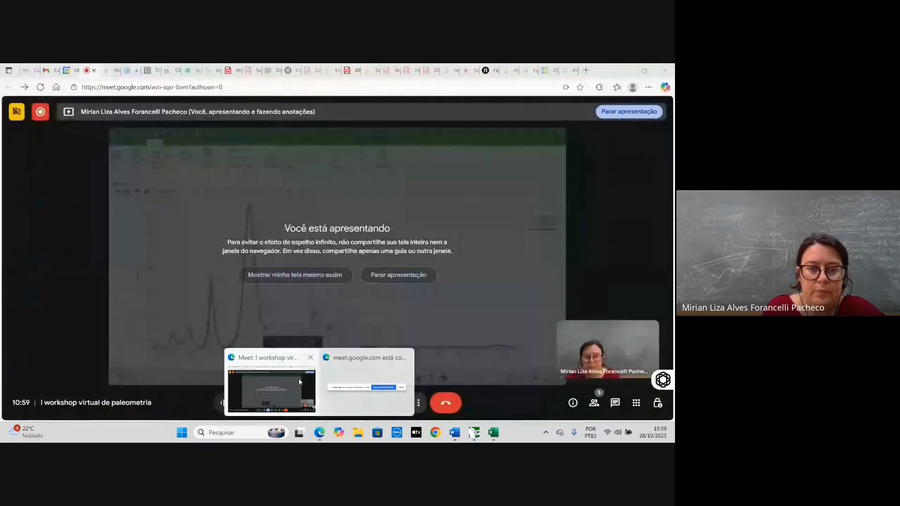
left_click(299, 378)
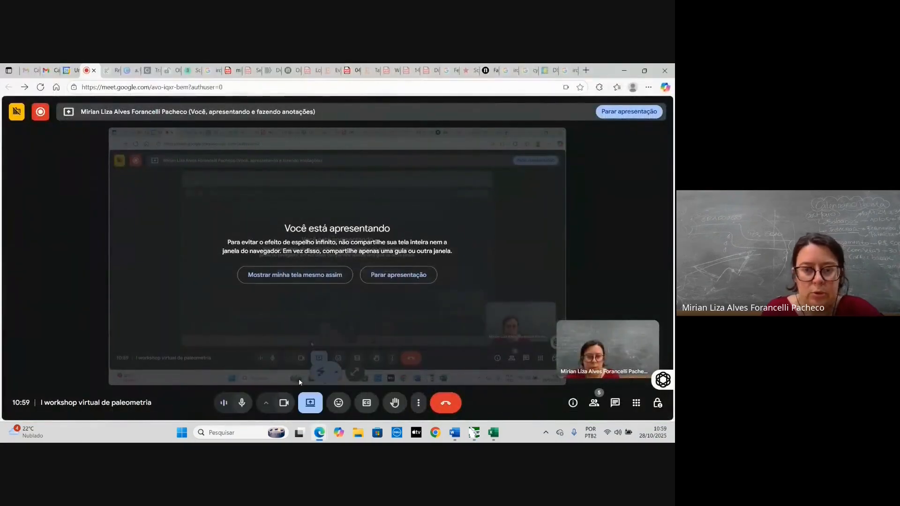